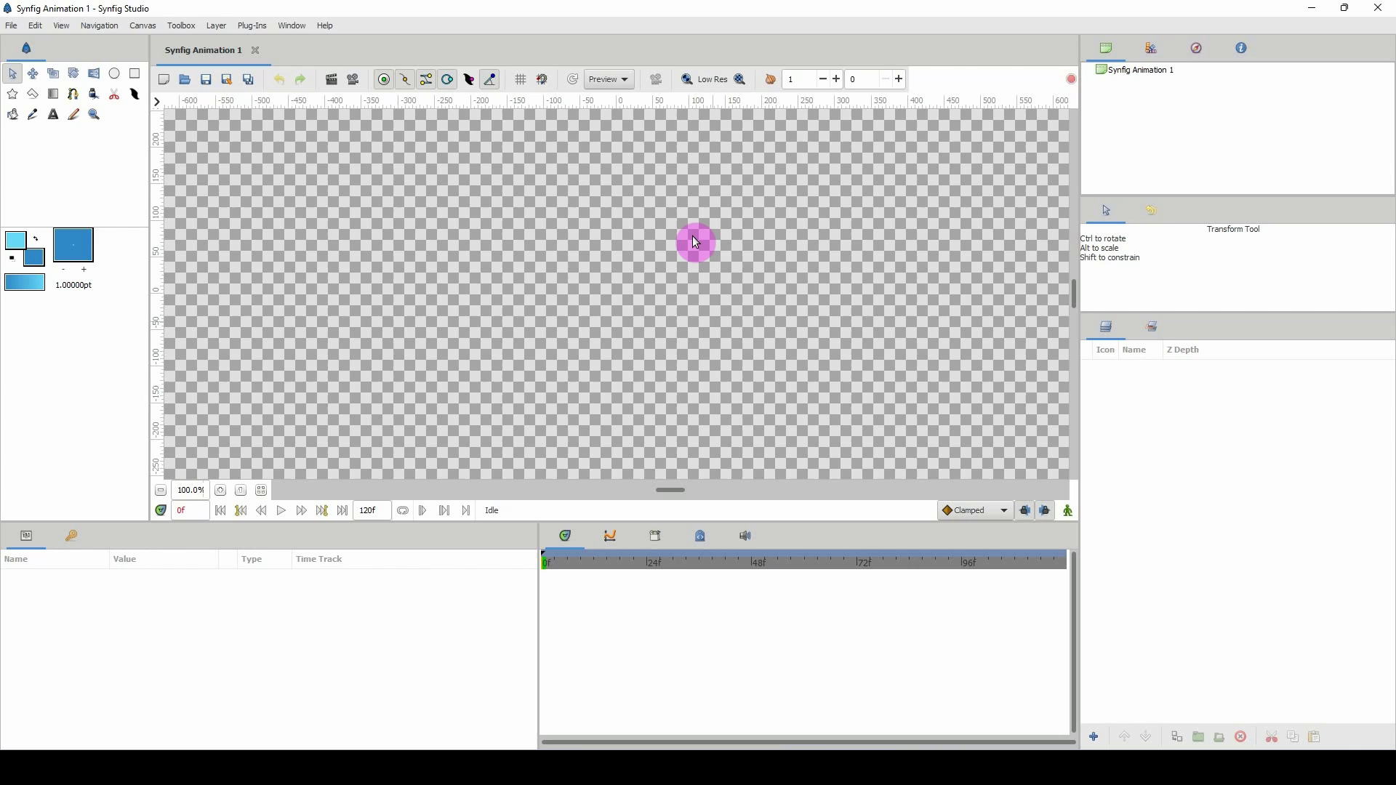
Zoom out on the canvas and add a Noise Gradient layer from the Layers panel's Gradients menu.
click(161, 498)
click(160, 497)
click(160, 497)
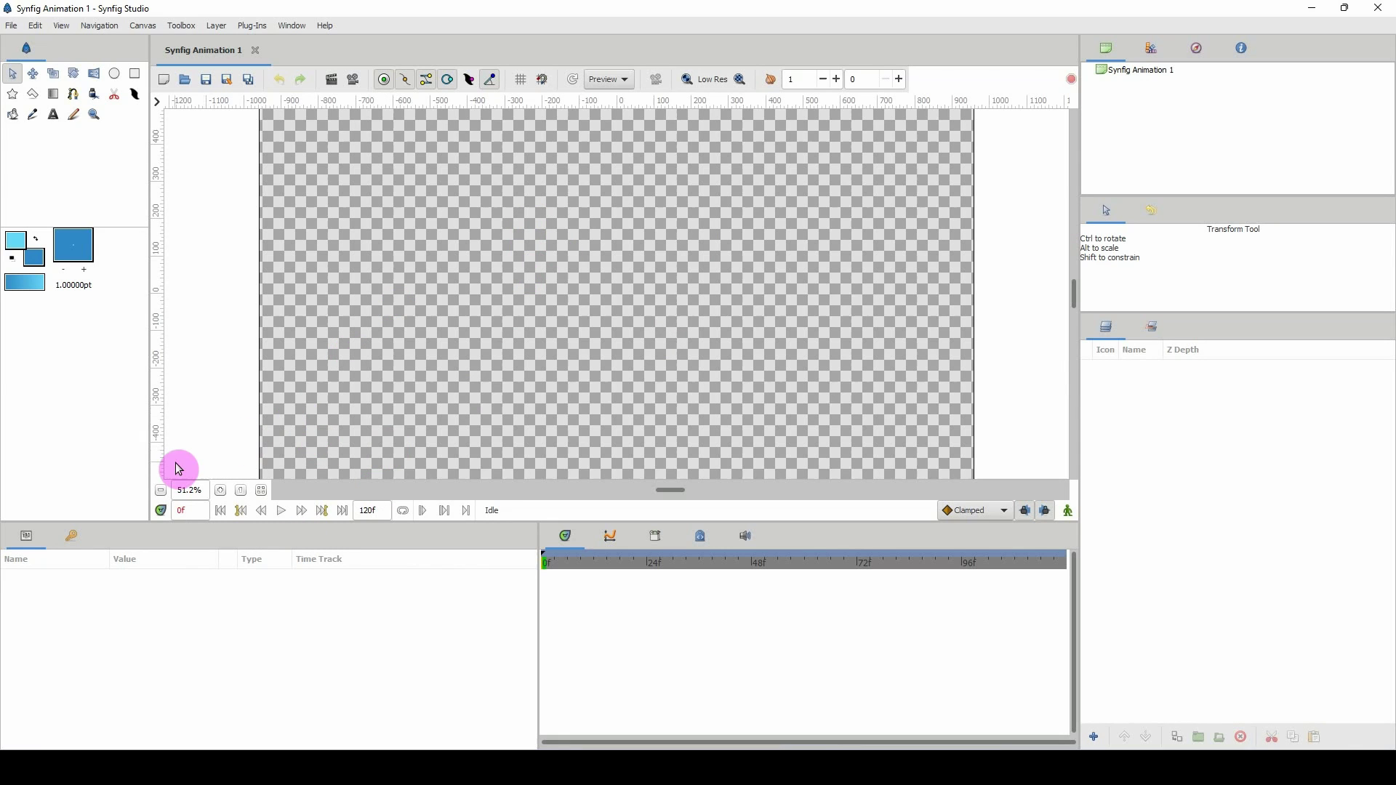
click(161, 490)
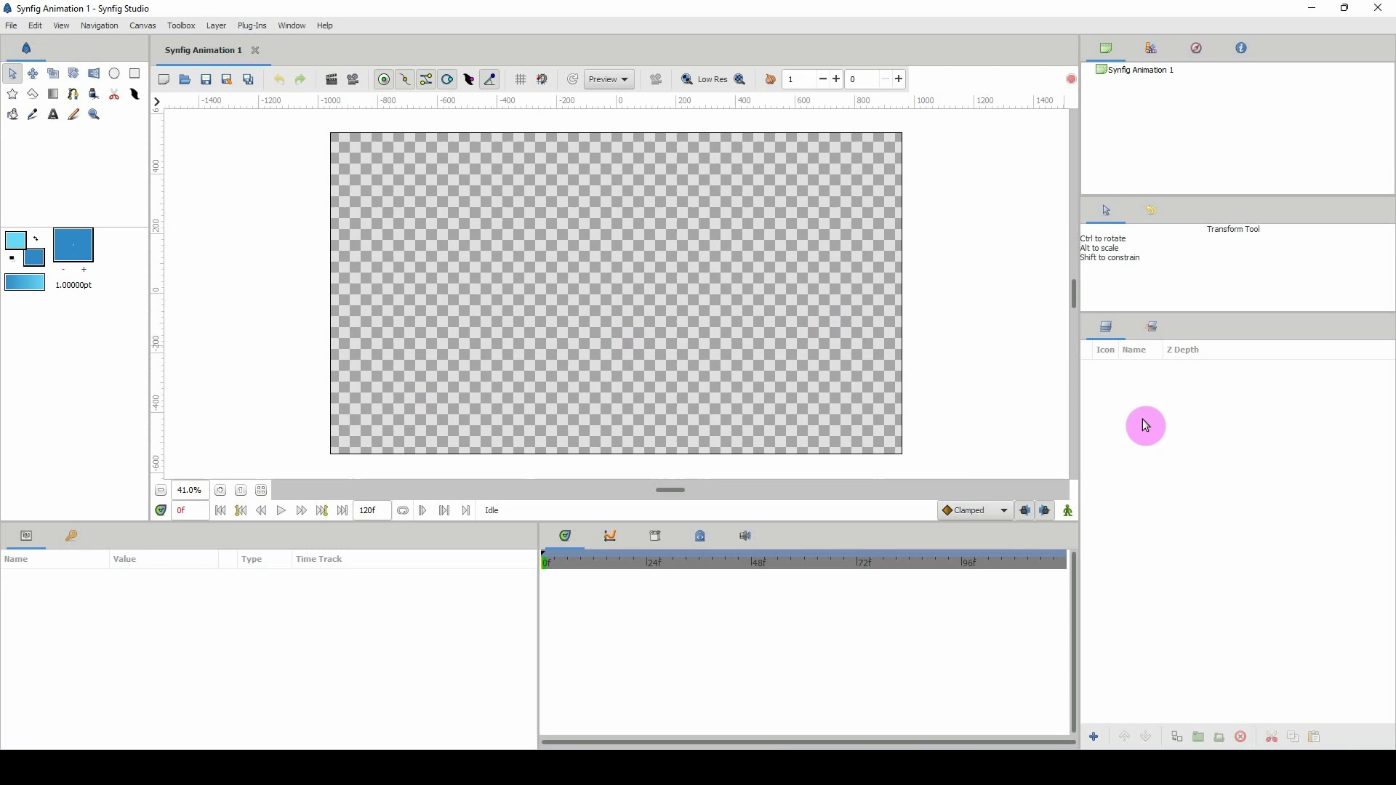
right_click(1160, 379)
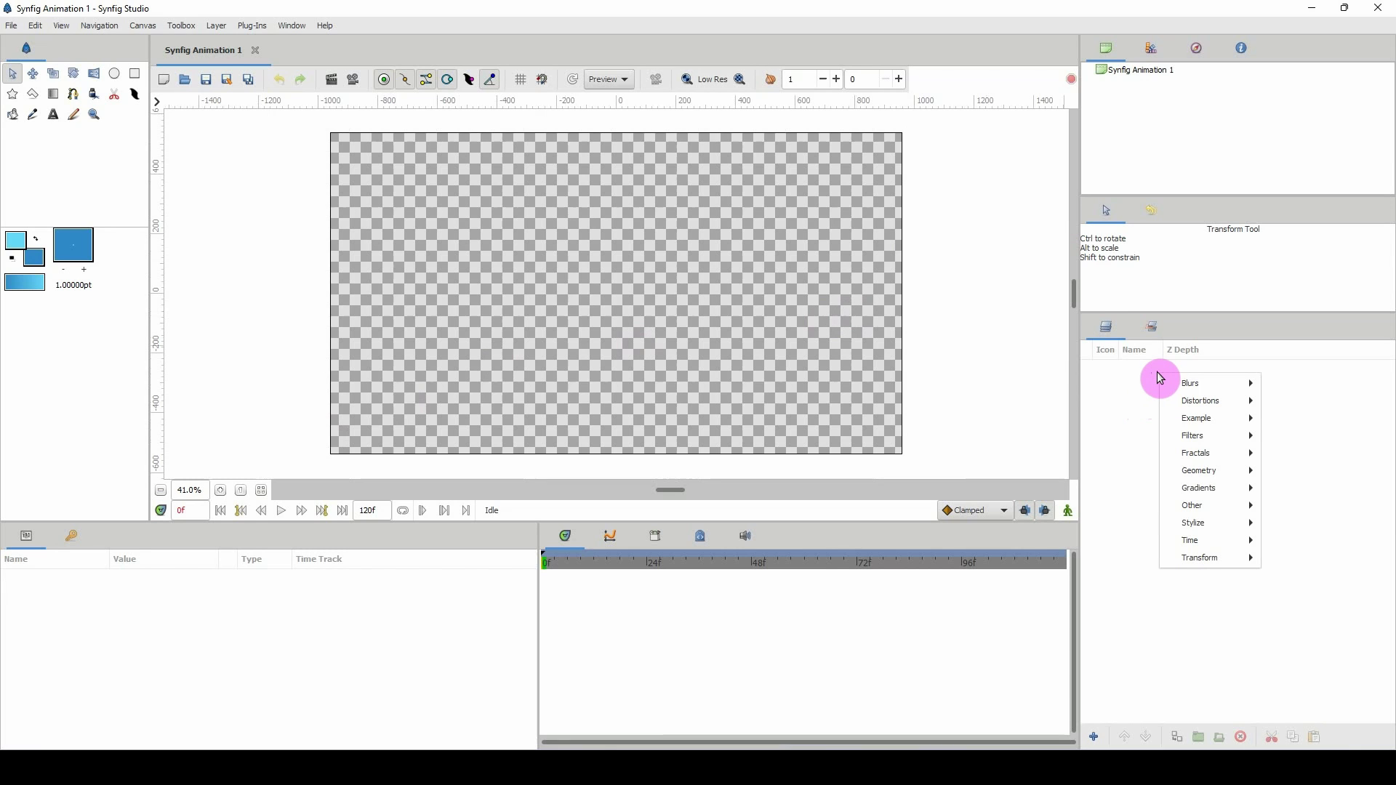
click(215, 28)
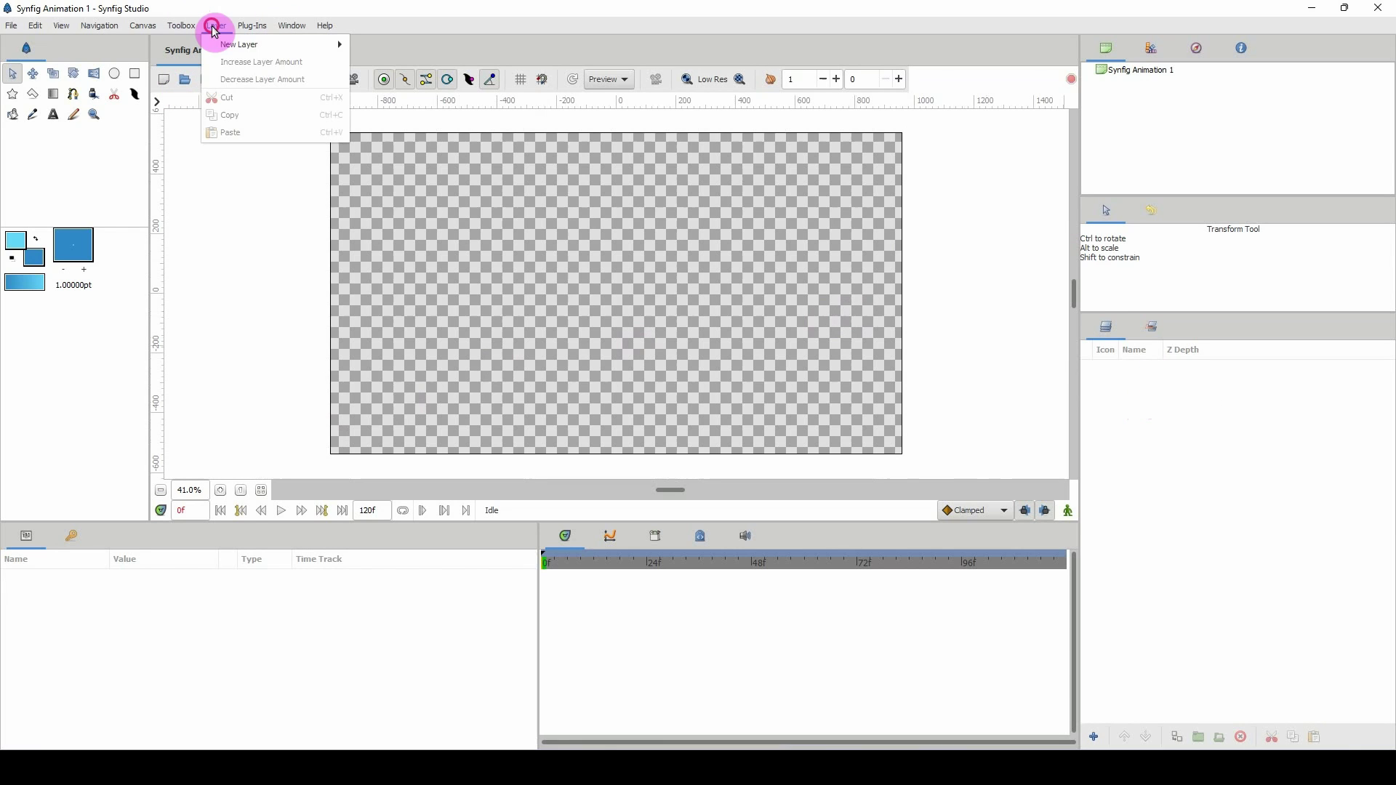
click(1240, 405)
right_click(1185, 408)
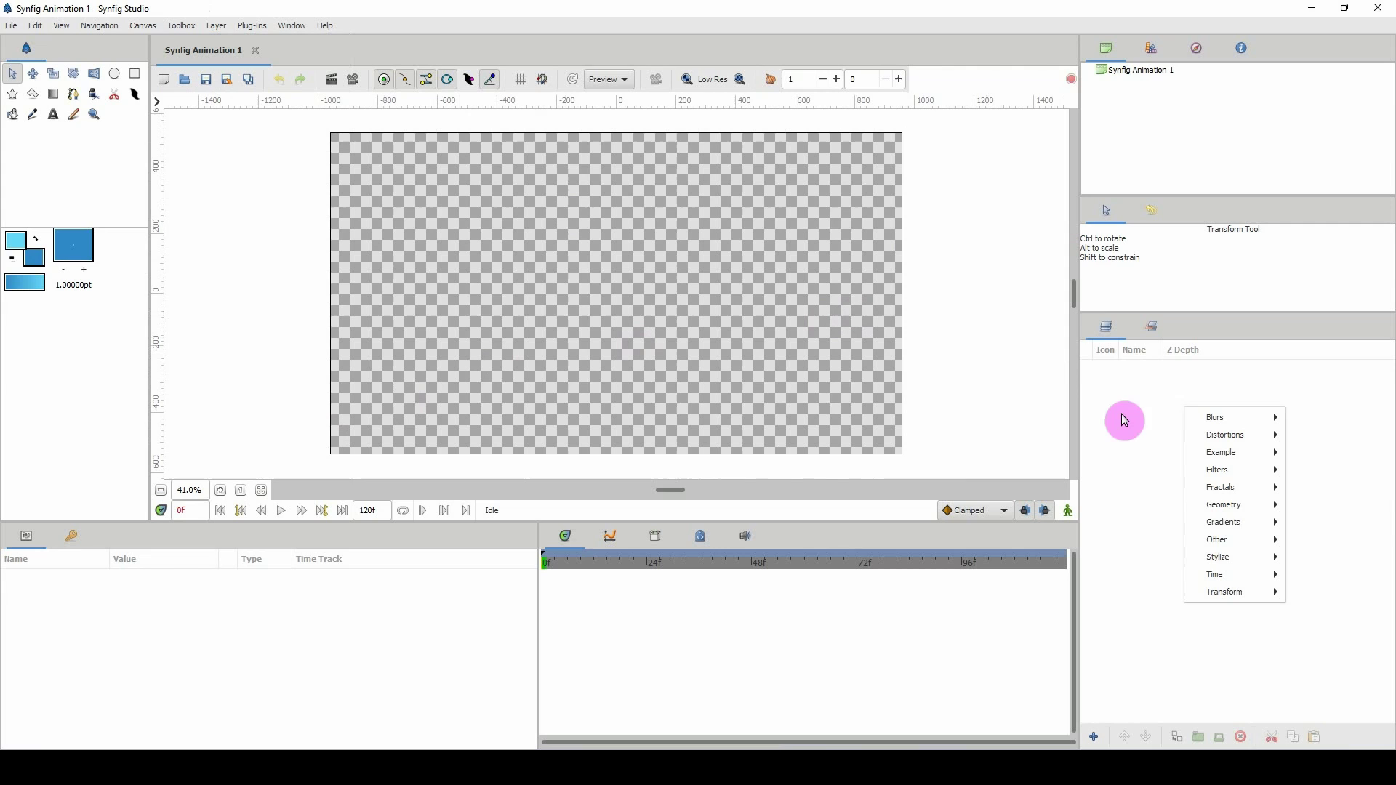
mouse_move(1230, 524)
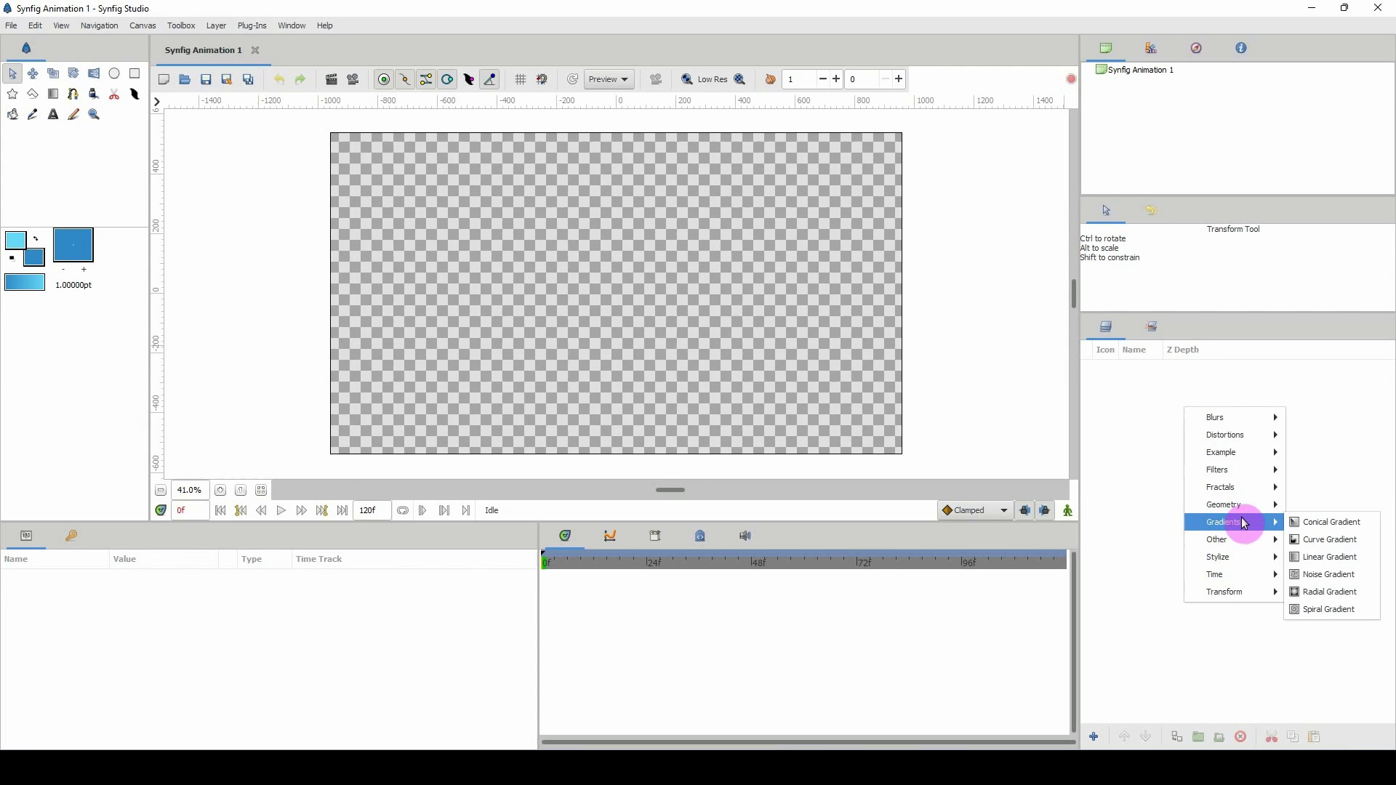
click(1310, 572)
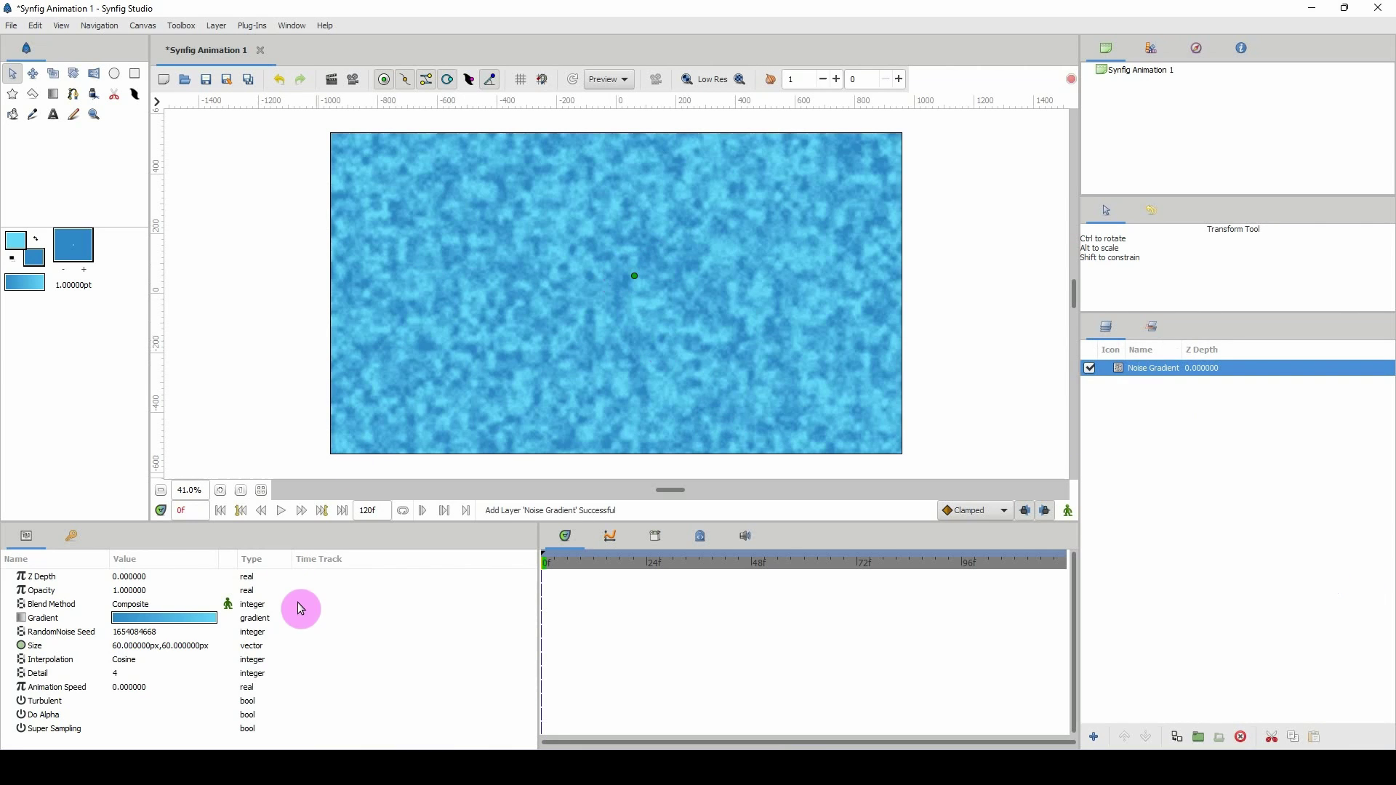
Set the noise Interpolation to Nearest Neighbor and enable Turbulent.
click(61, 660)
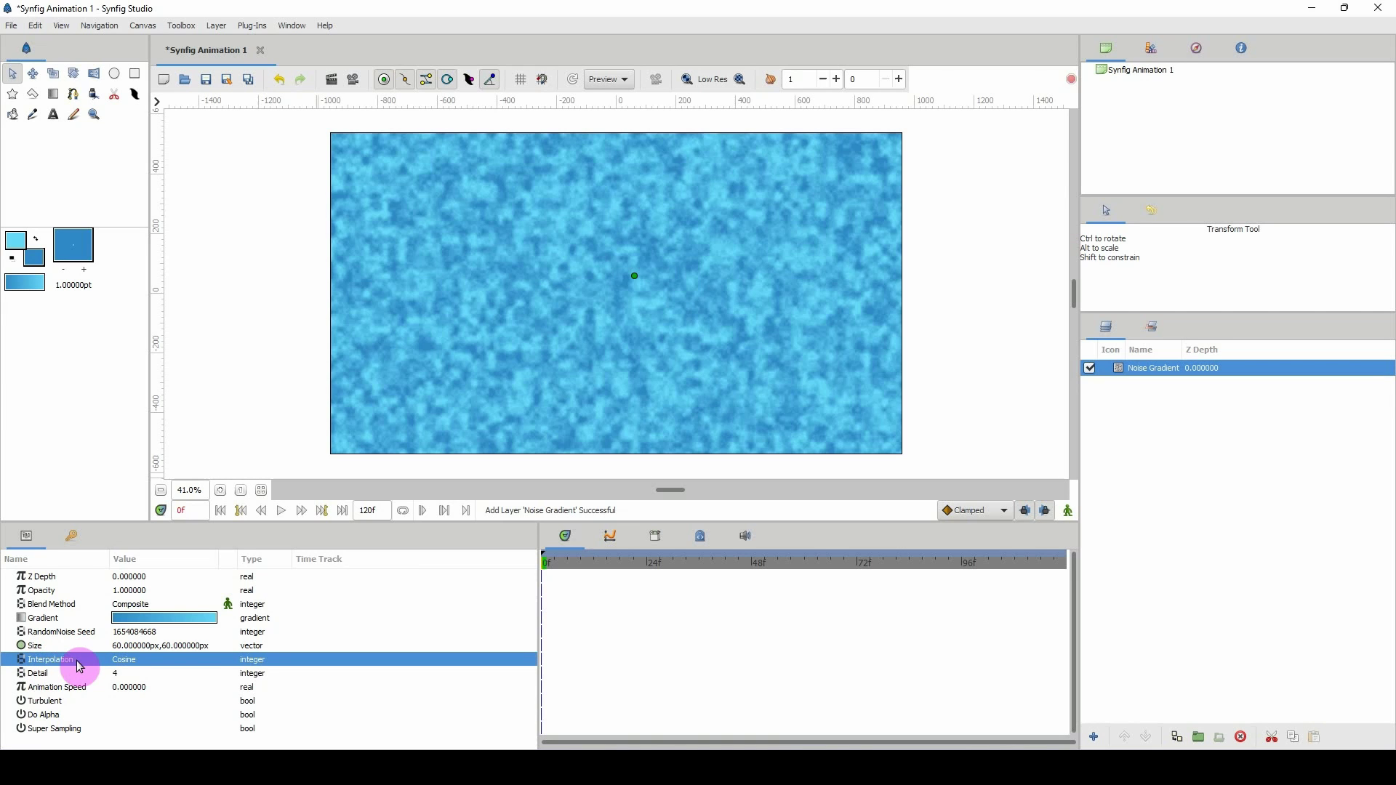
click(139, 660)
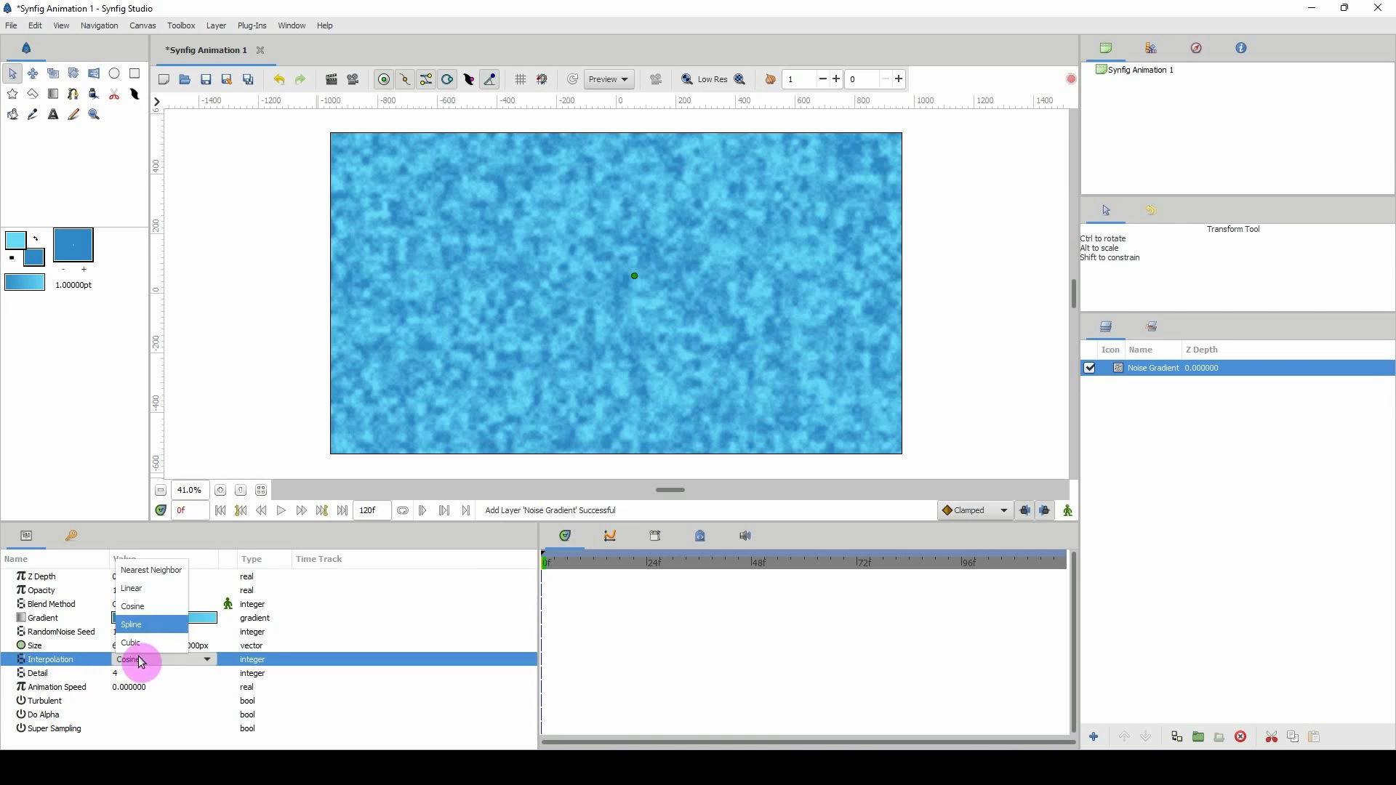
click(148, 570)
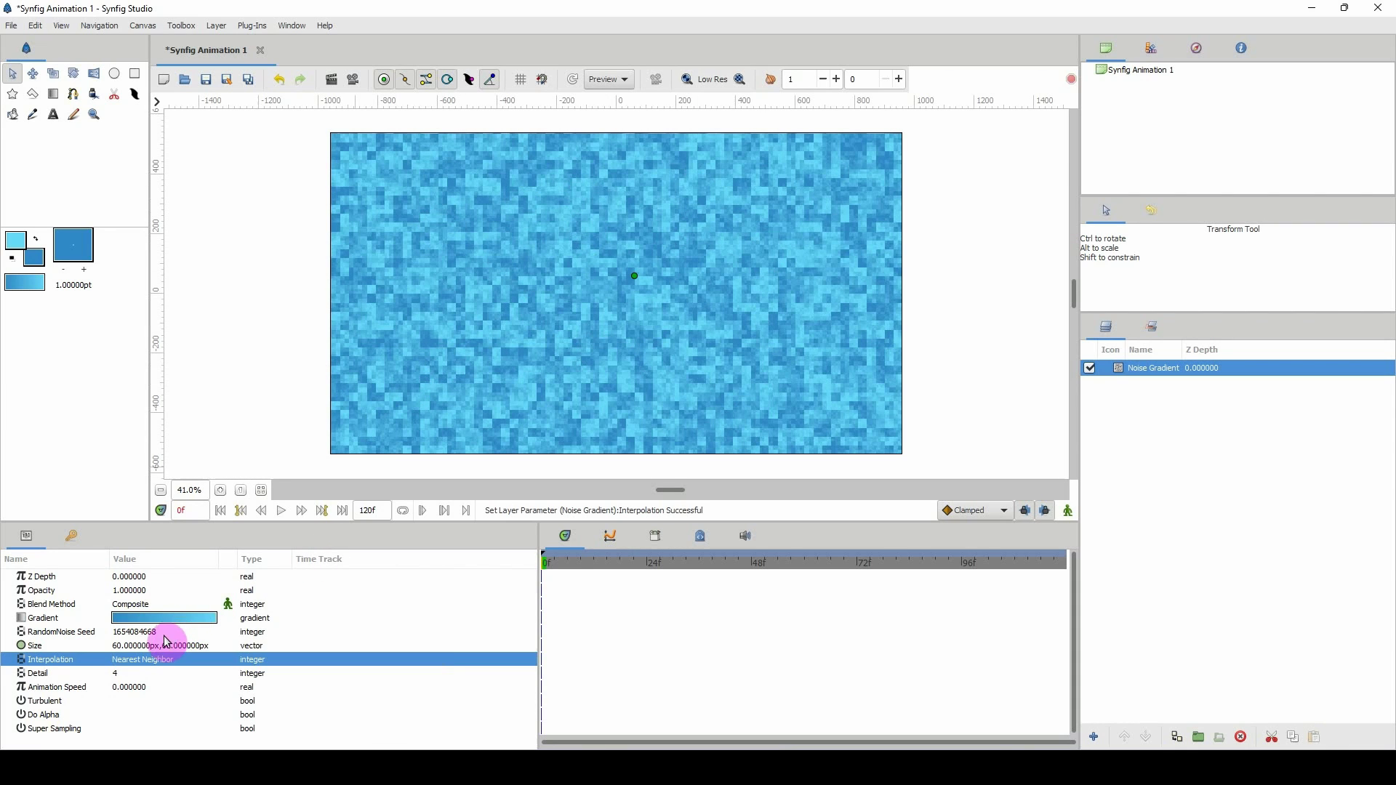
click(119, 701)
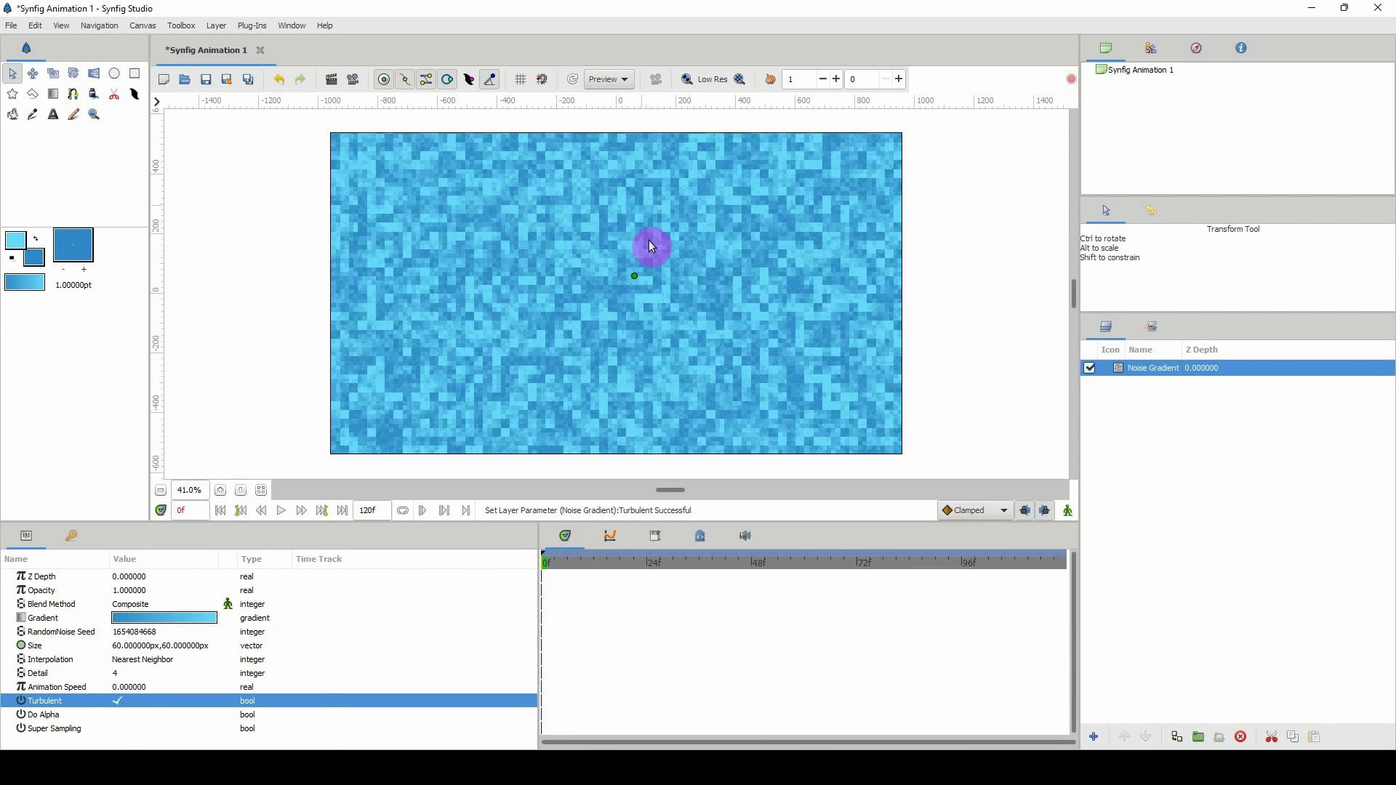
click(118, 703)
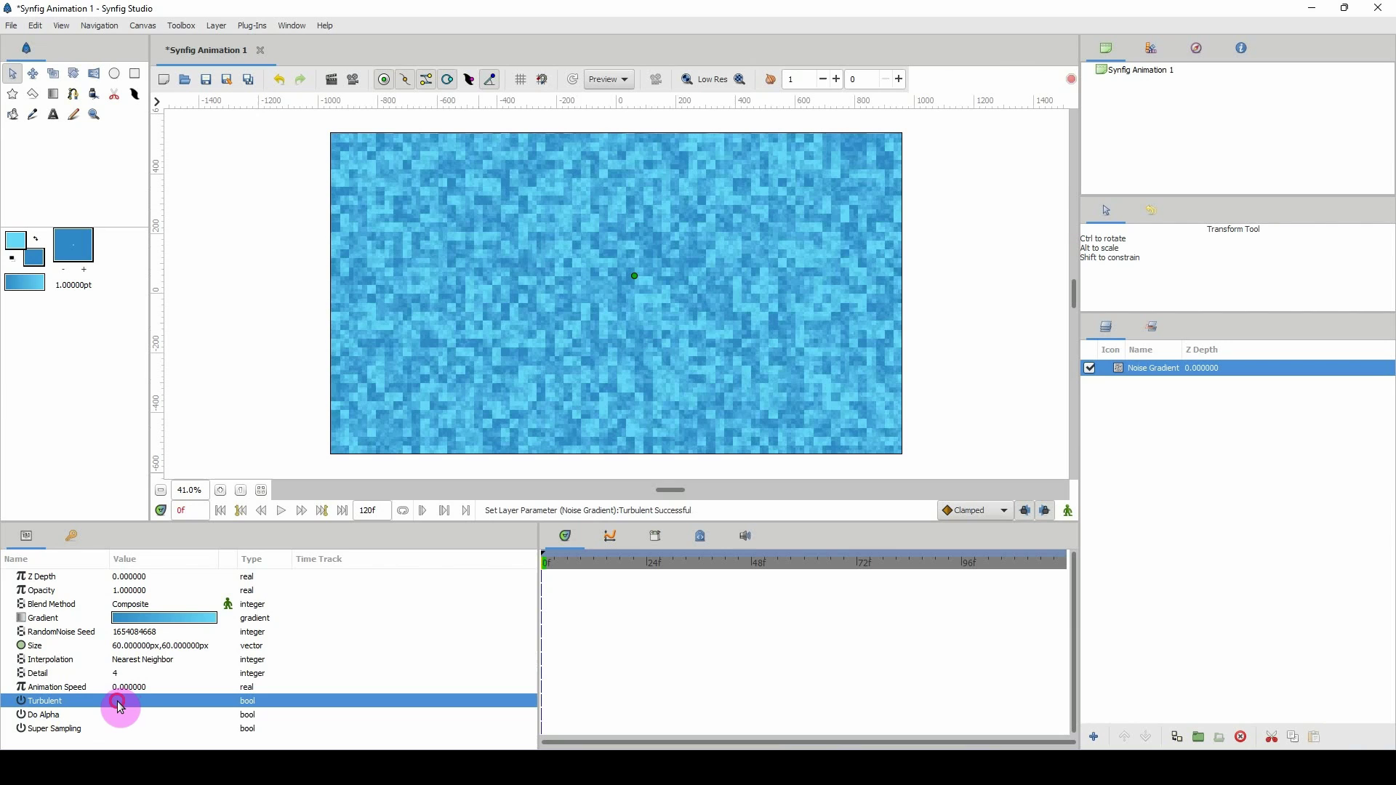
click(119, 703)
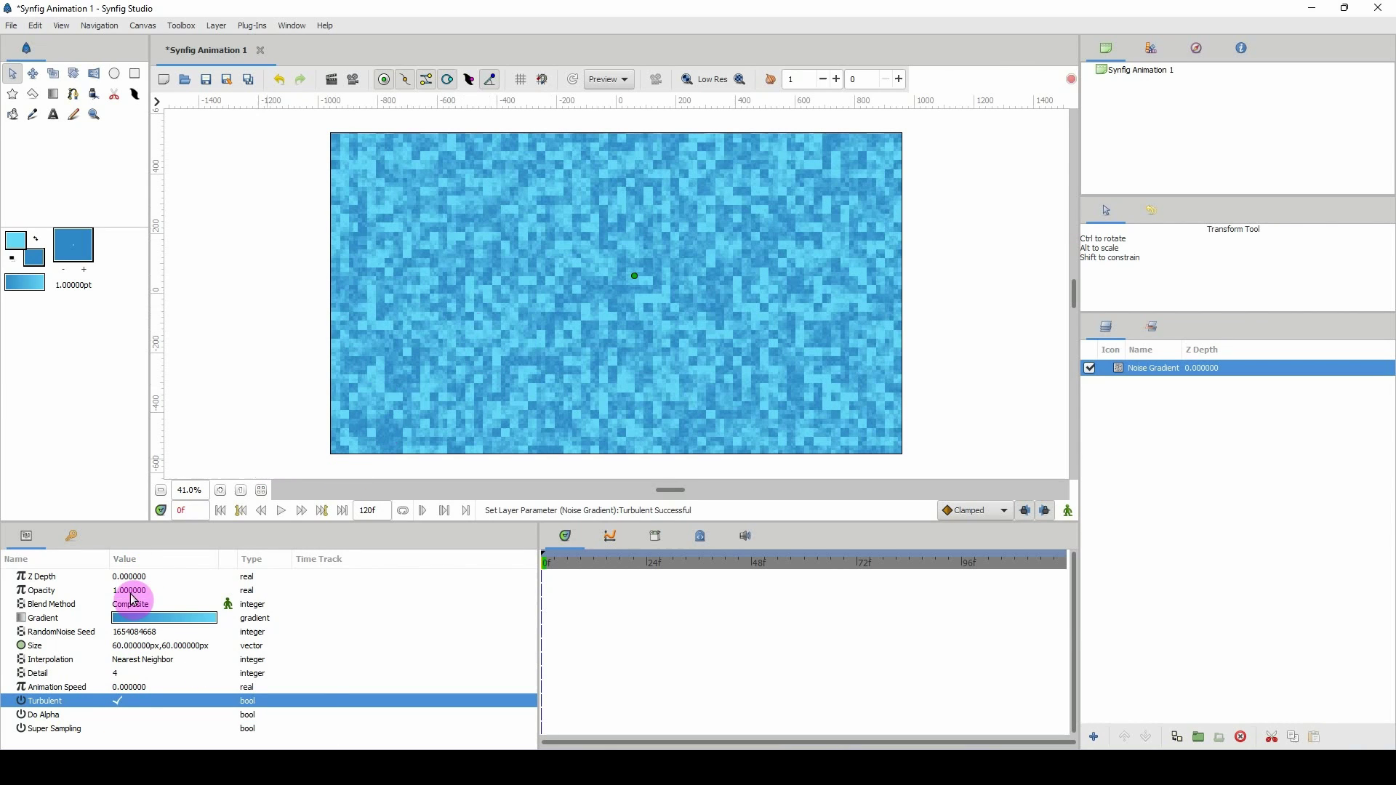
Edit the noise gradient so it runs from white on the left to black on the right.
double_click(151, 621)
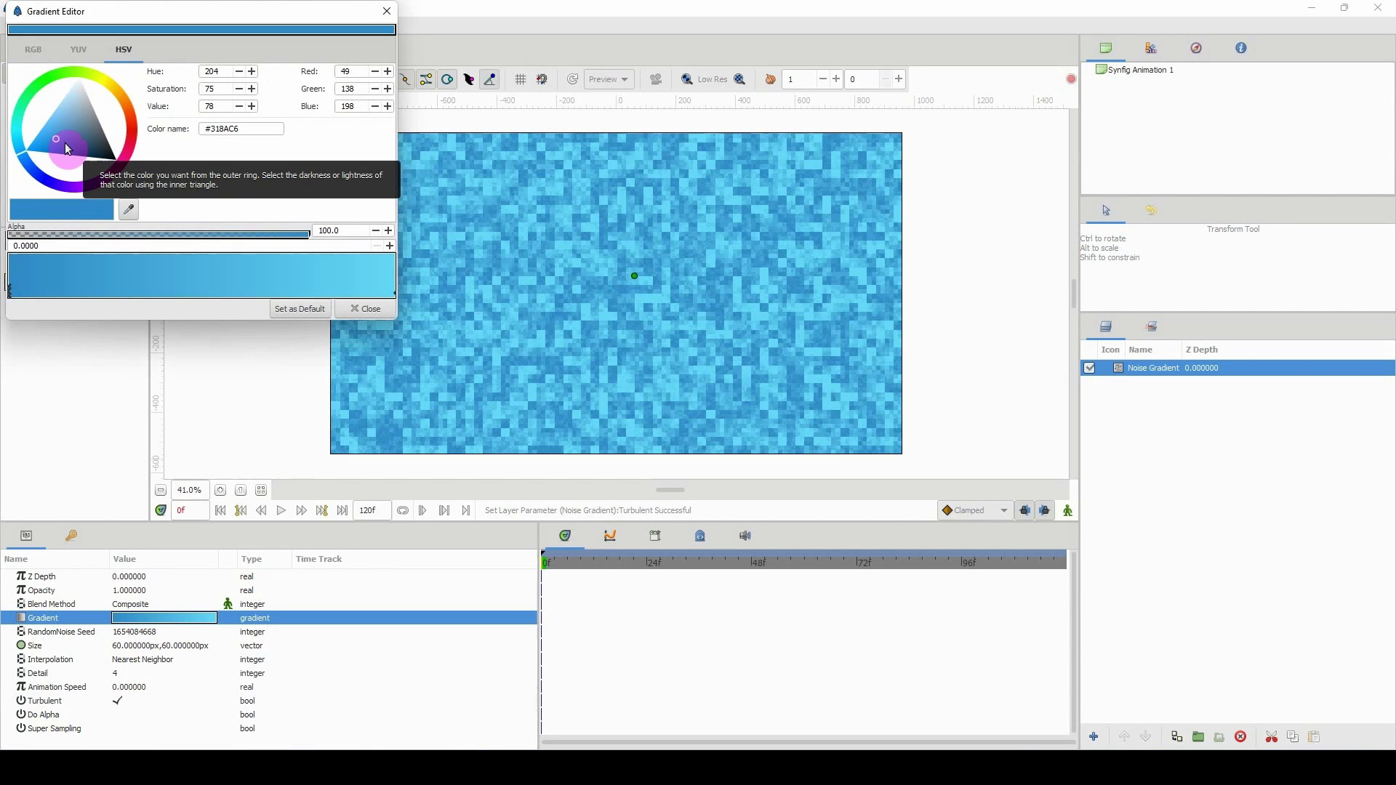
drag(64, 143, 127, 148)
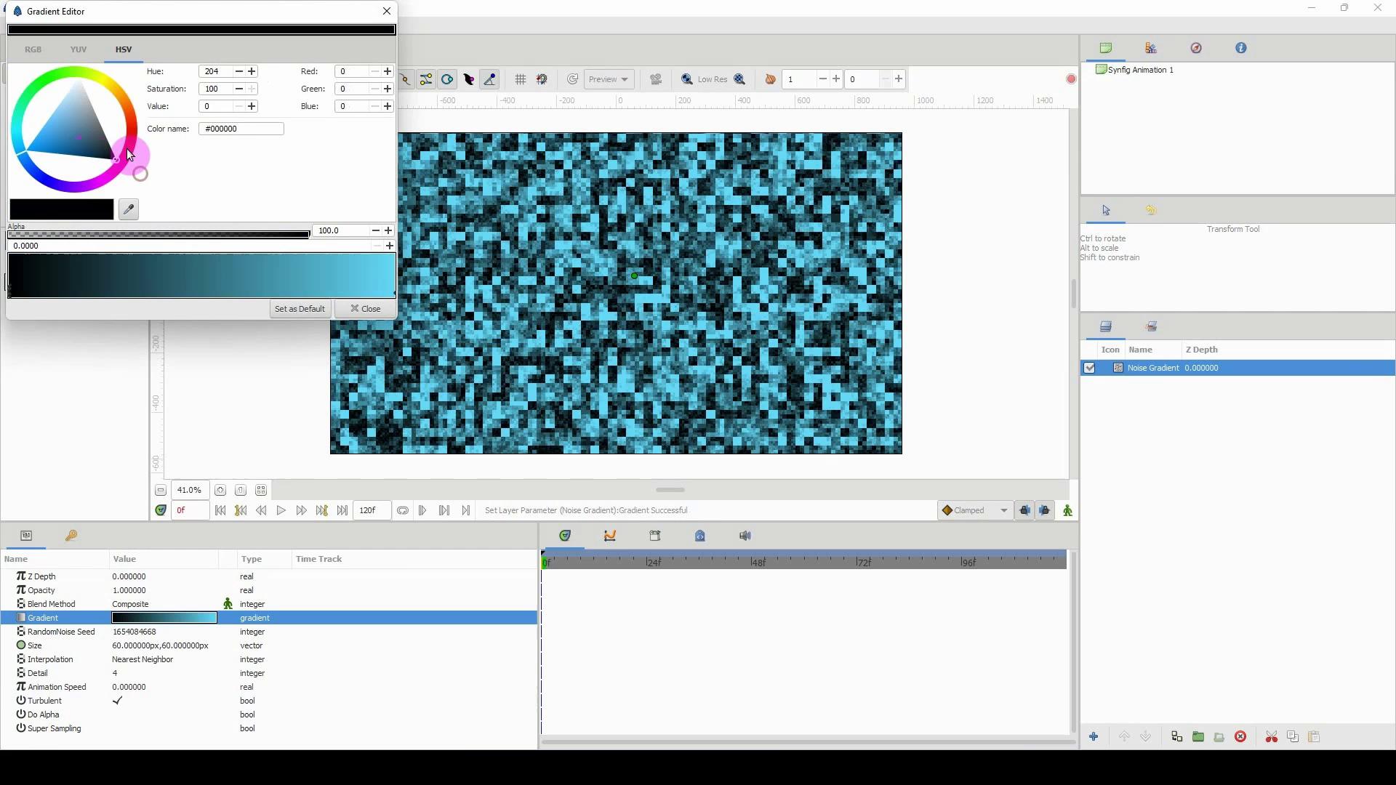
click(395, 295)
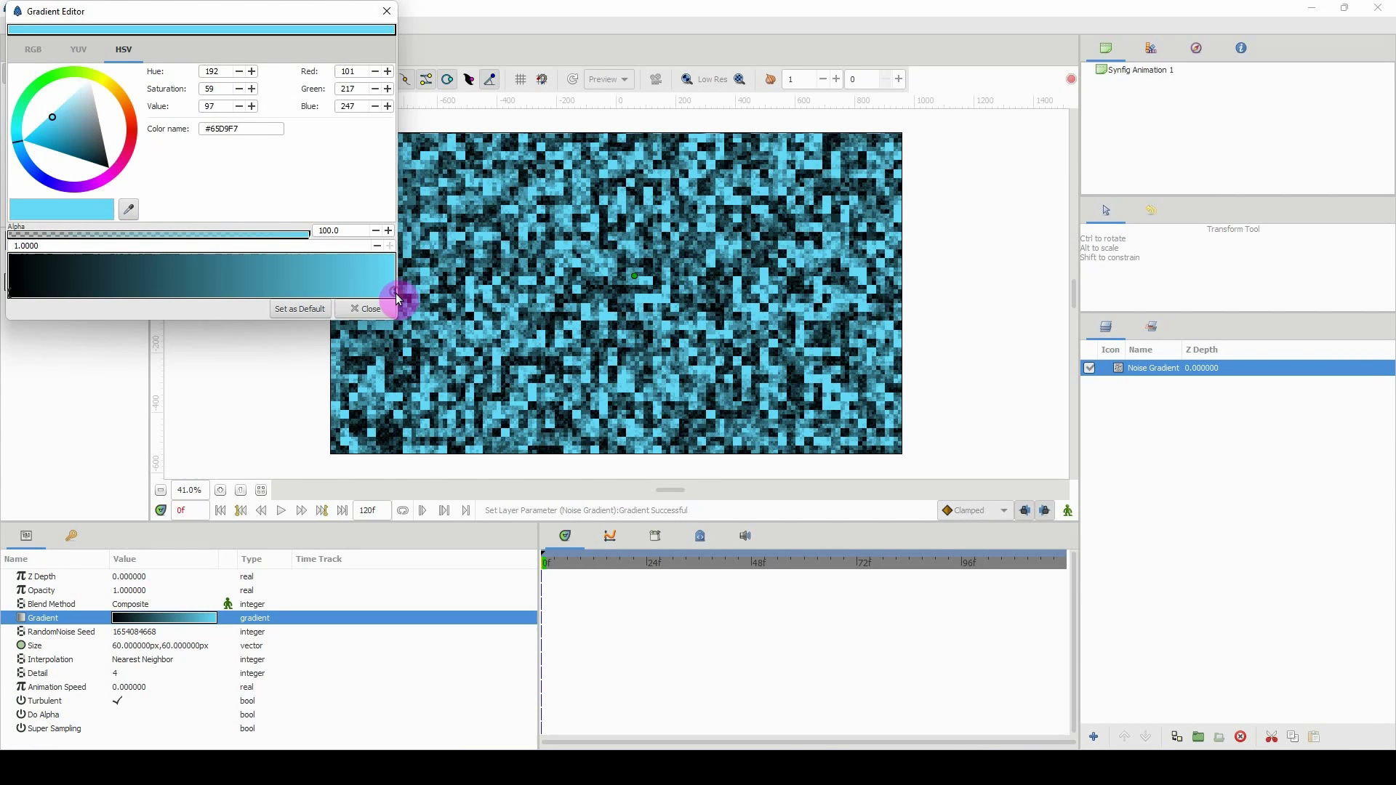
drag(55, 120, 109, 44)
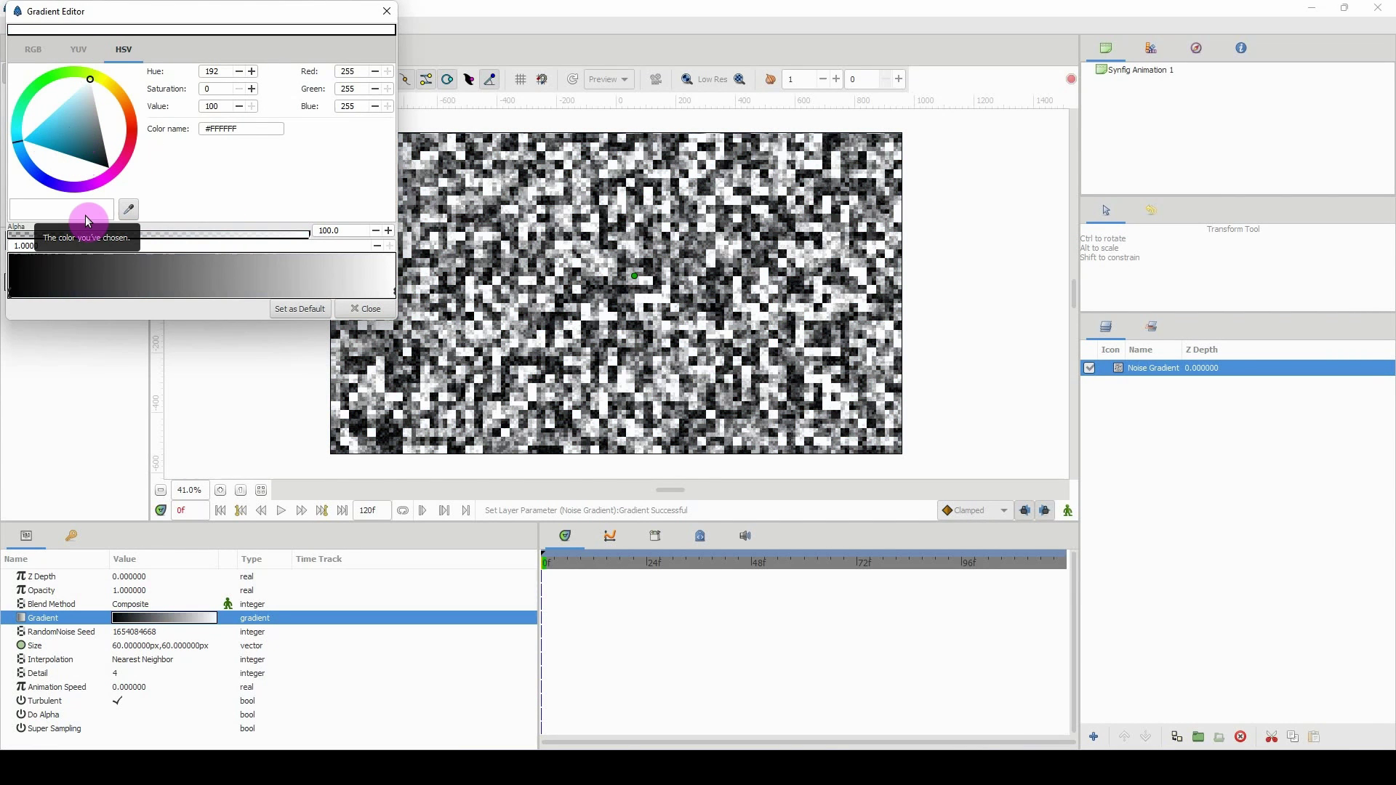
drag(11, 295, 196, 291)
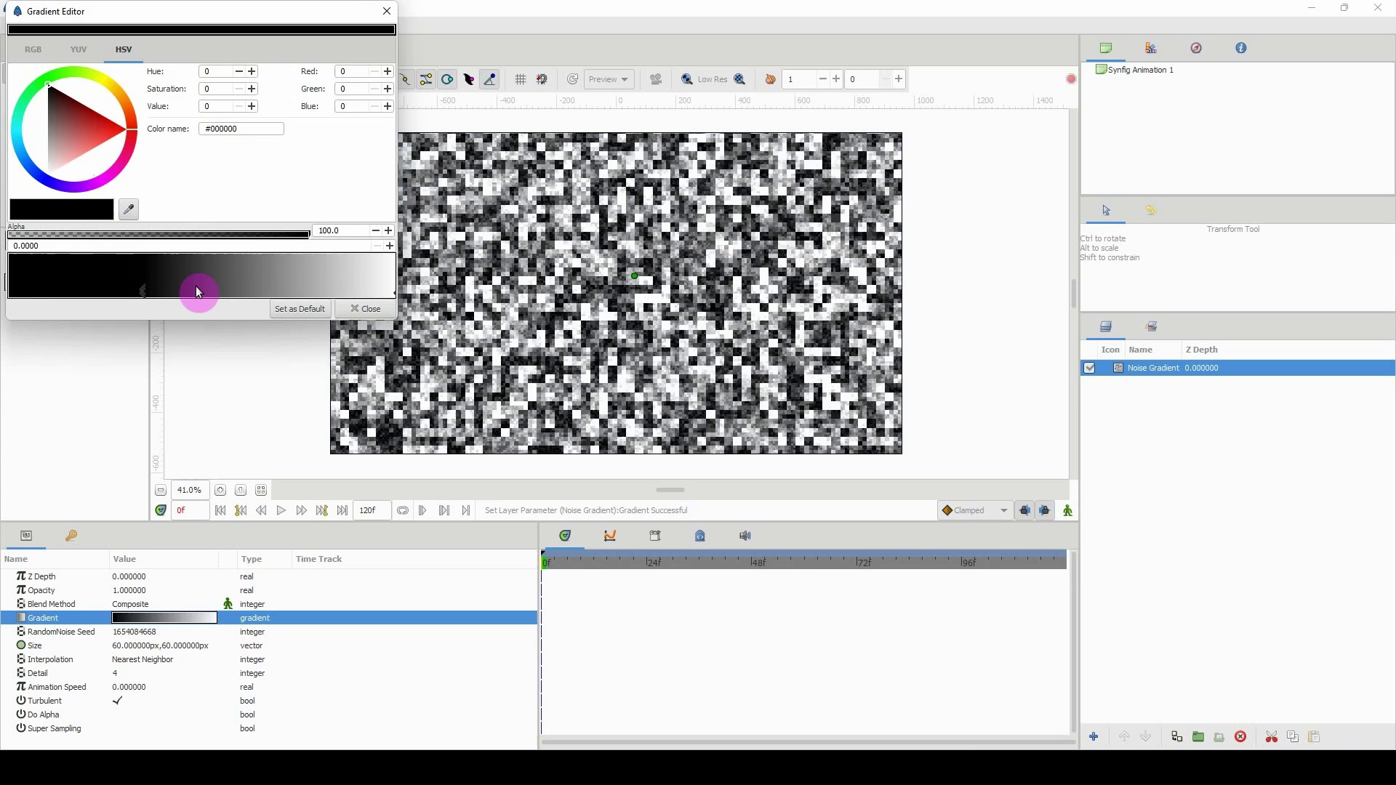
drag(393, 294, 7, 294)
drag(140, 293, 425, 296)
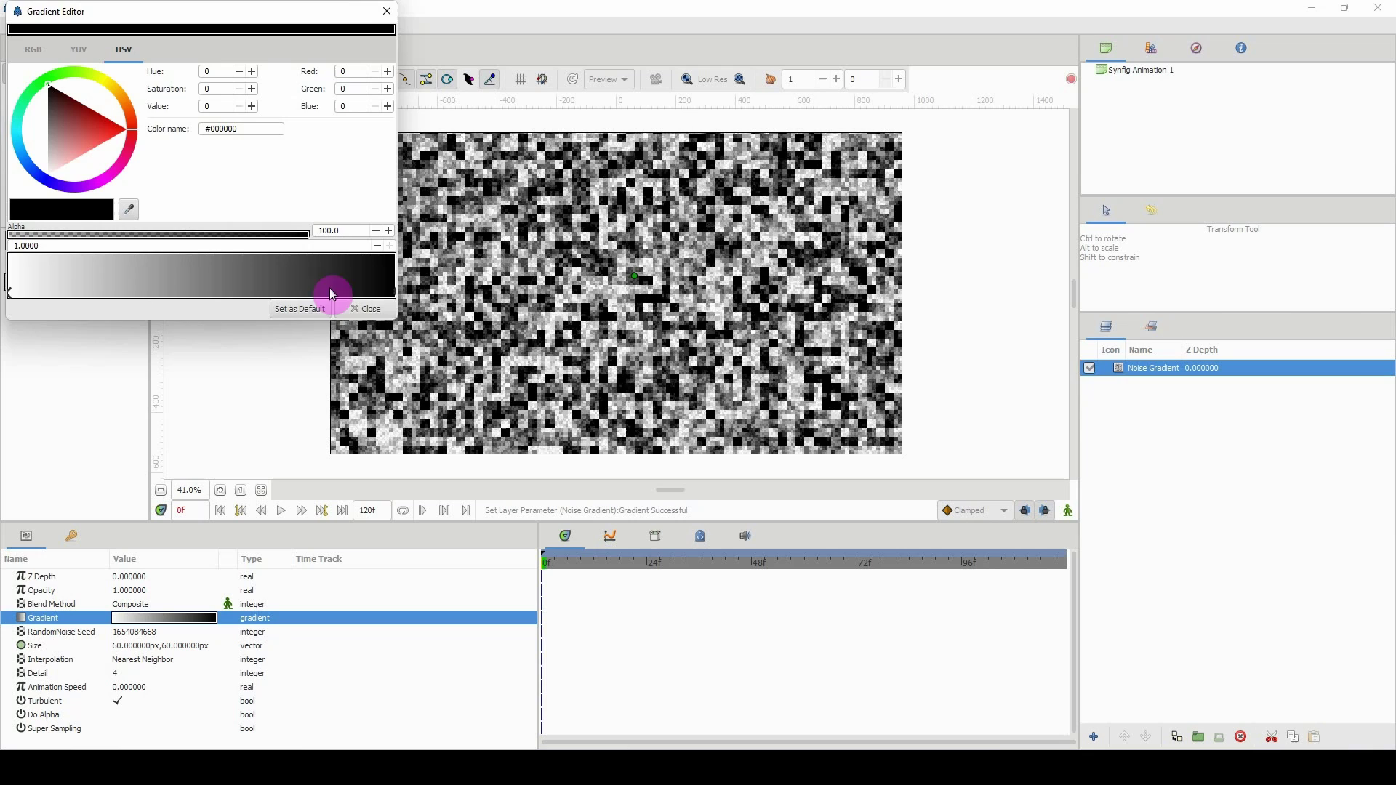
click(371, 308)
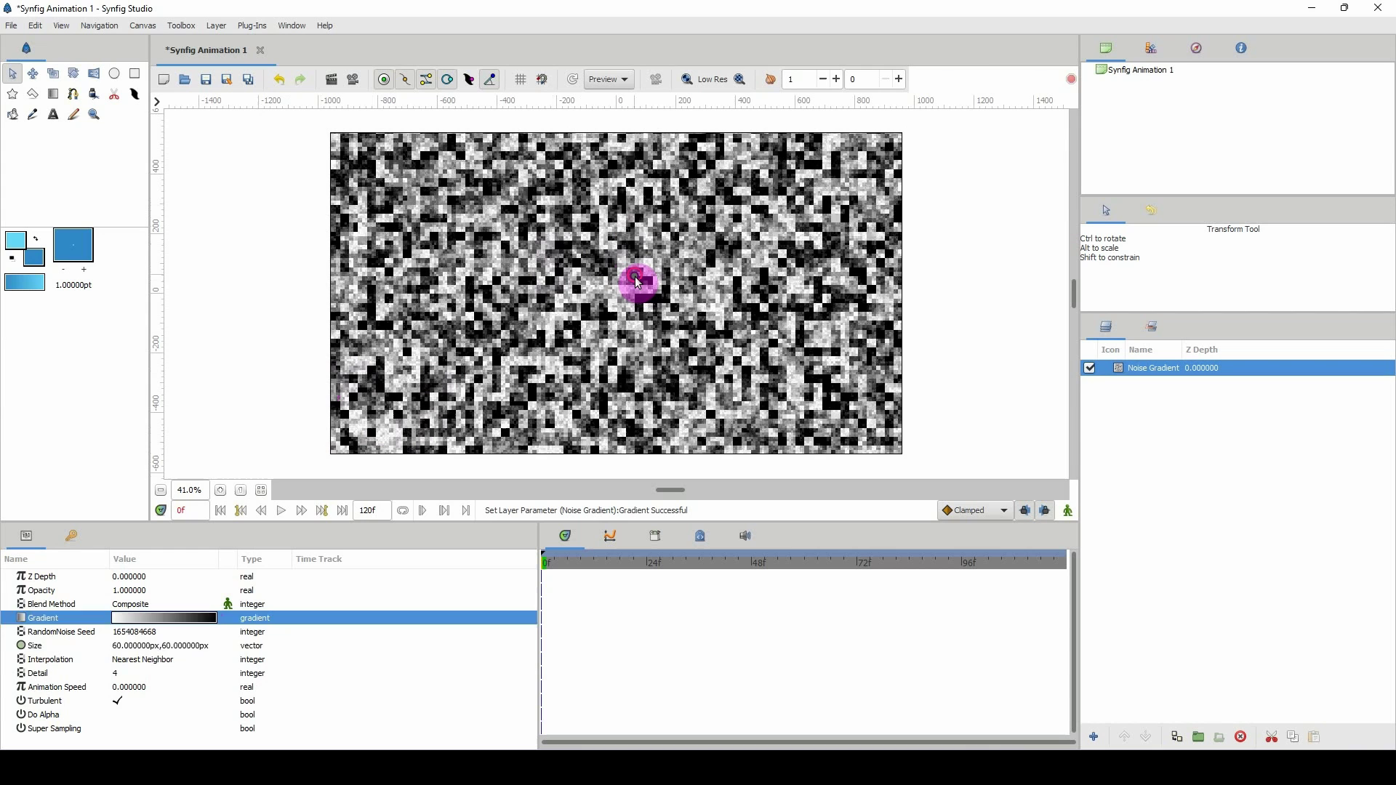
Shrink the noise Size to about 17.1 × 9.77 px for finer grain.
click(635, 277)
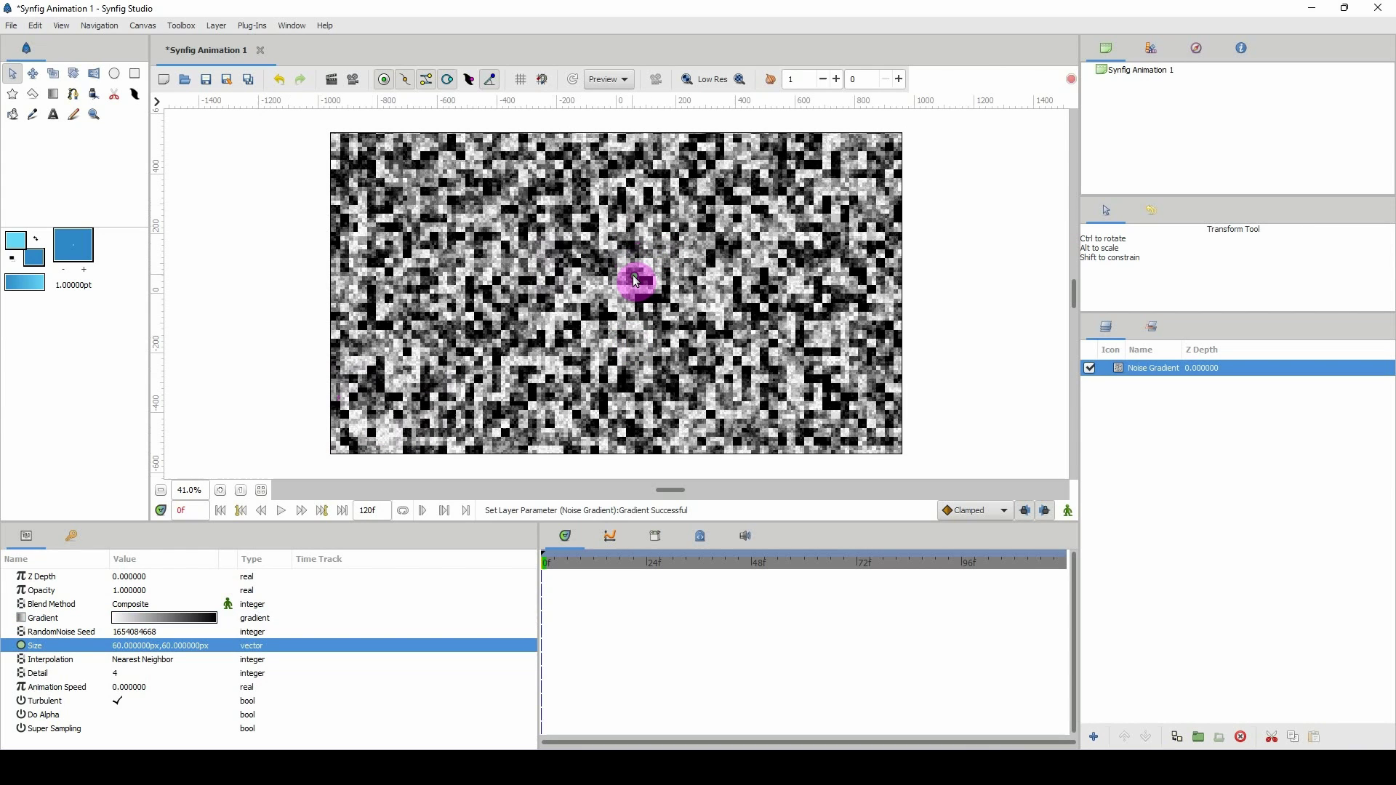
drag(631, 274, 623, 296)
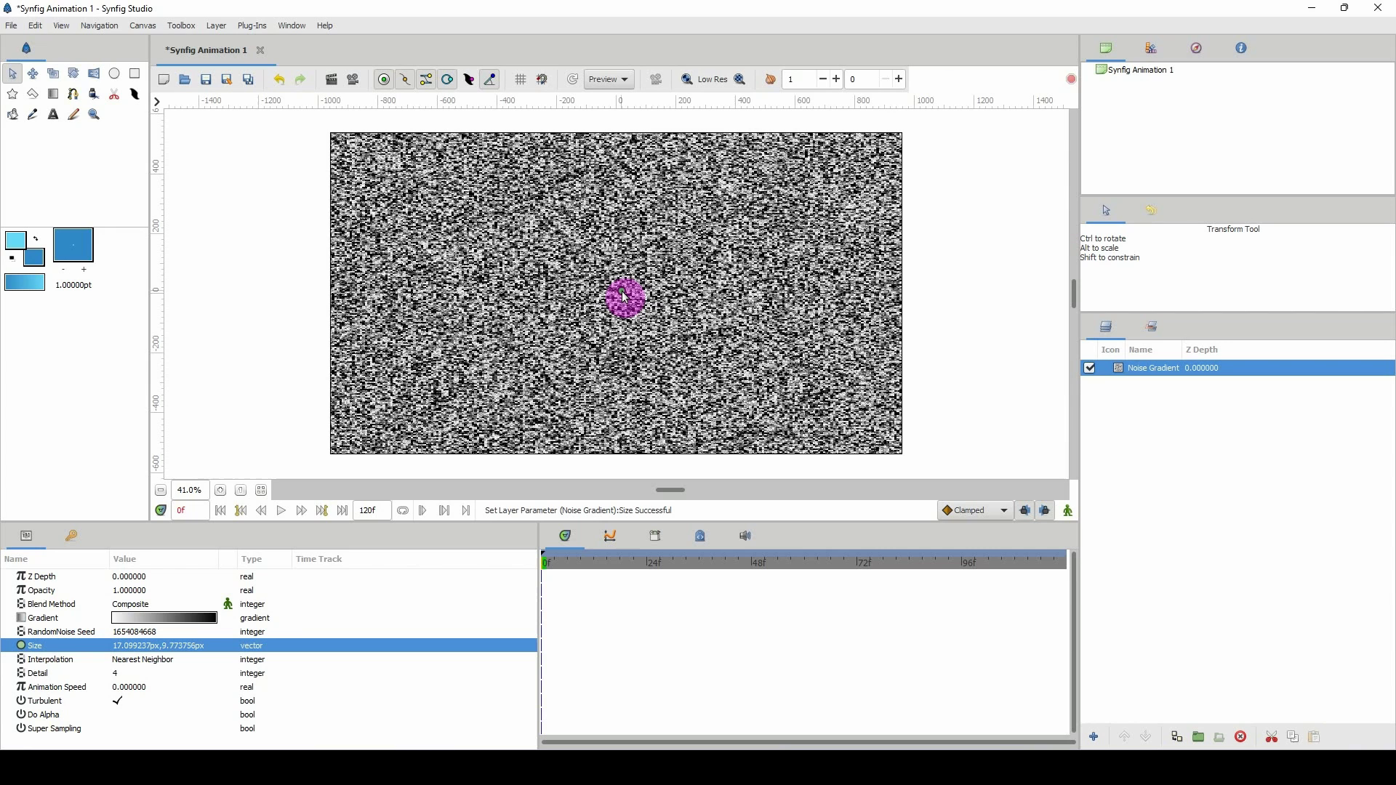
drag(623, 296, 622, 295)
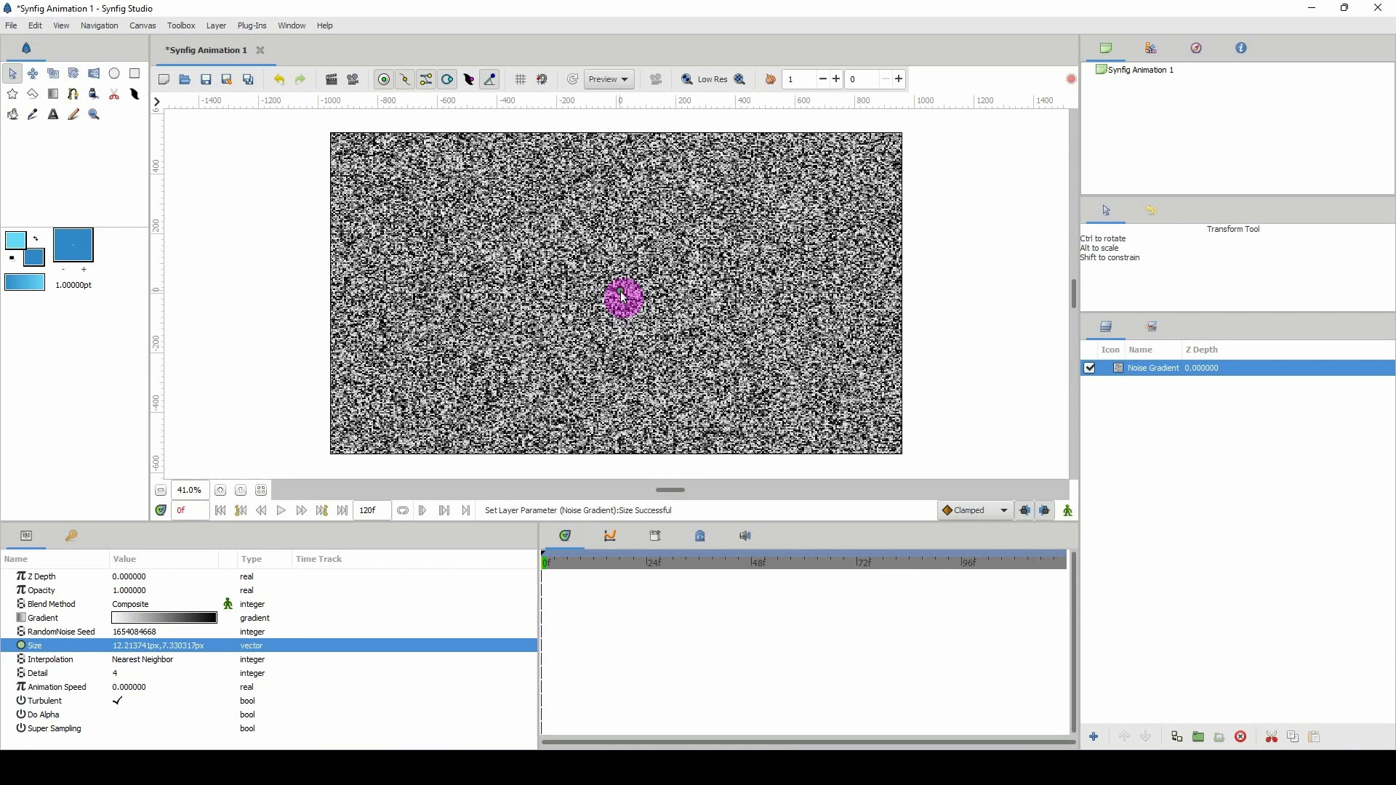
key(ctrl+z)
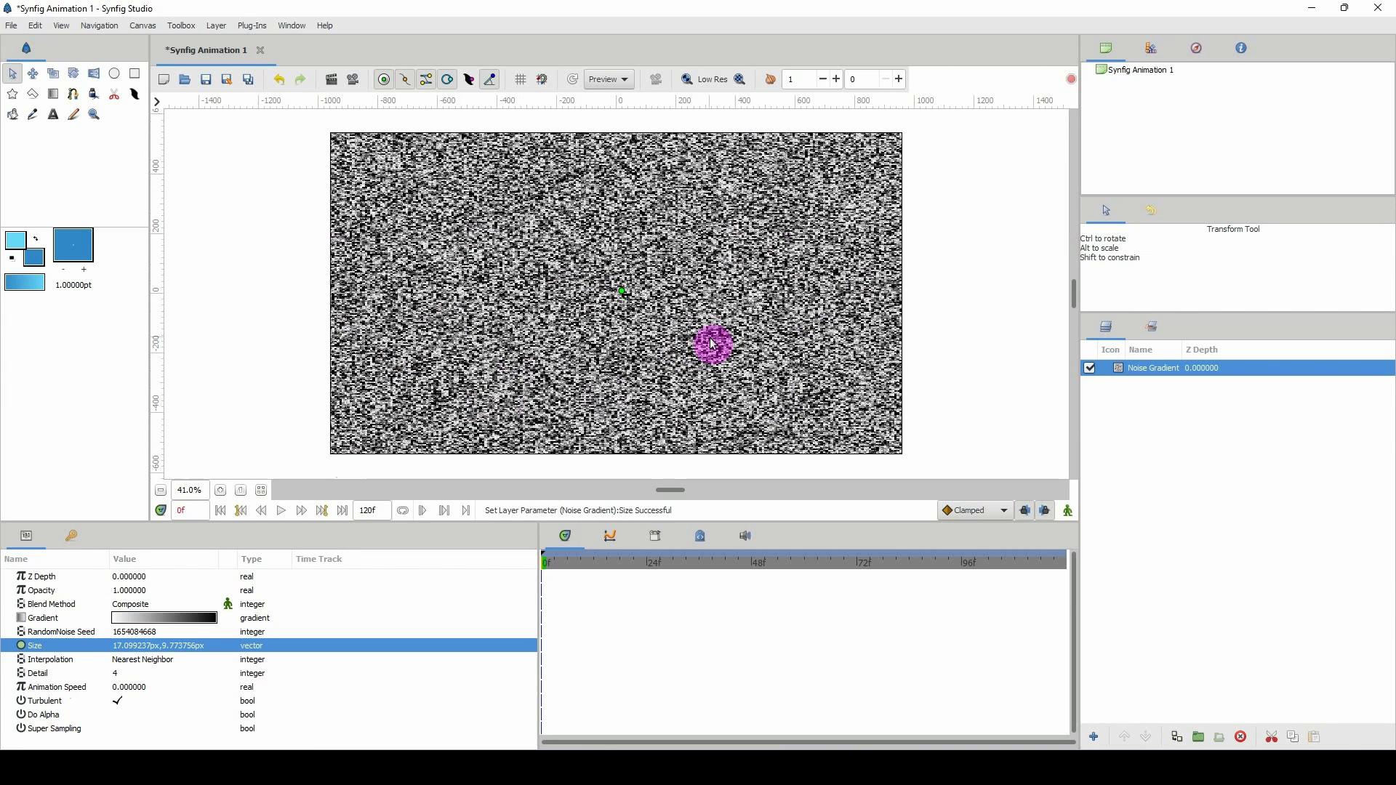
click(92, 688)
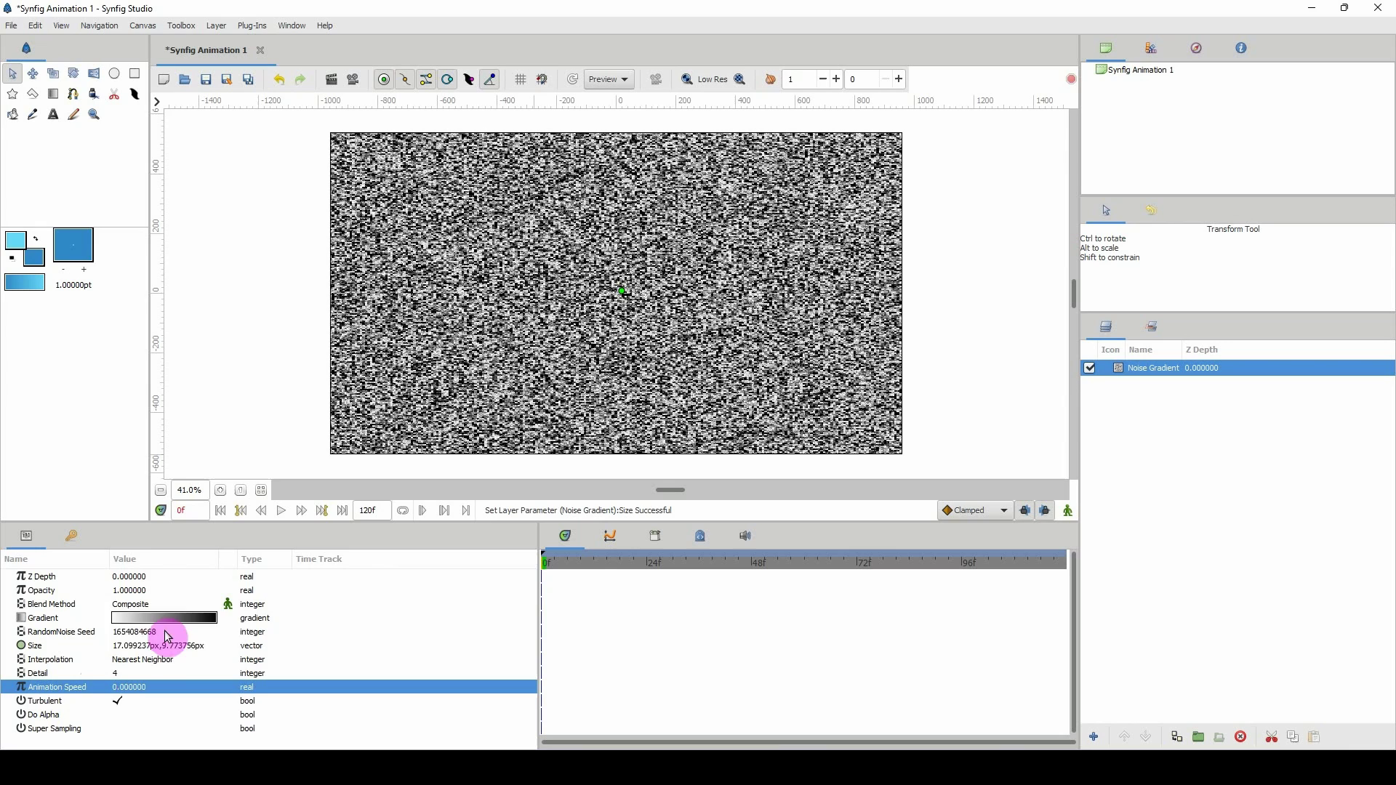
Convert Animation Speed to a Random value and play the animation to preview the flicker.
right_click(119, 687)
mouse_move(167, 621)
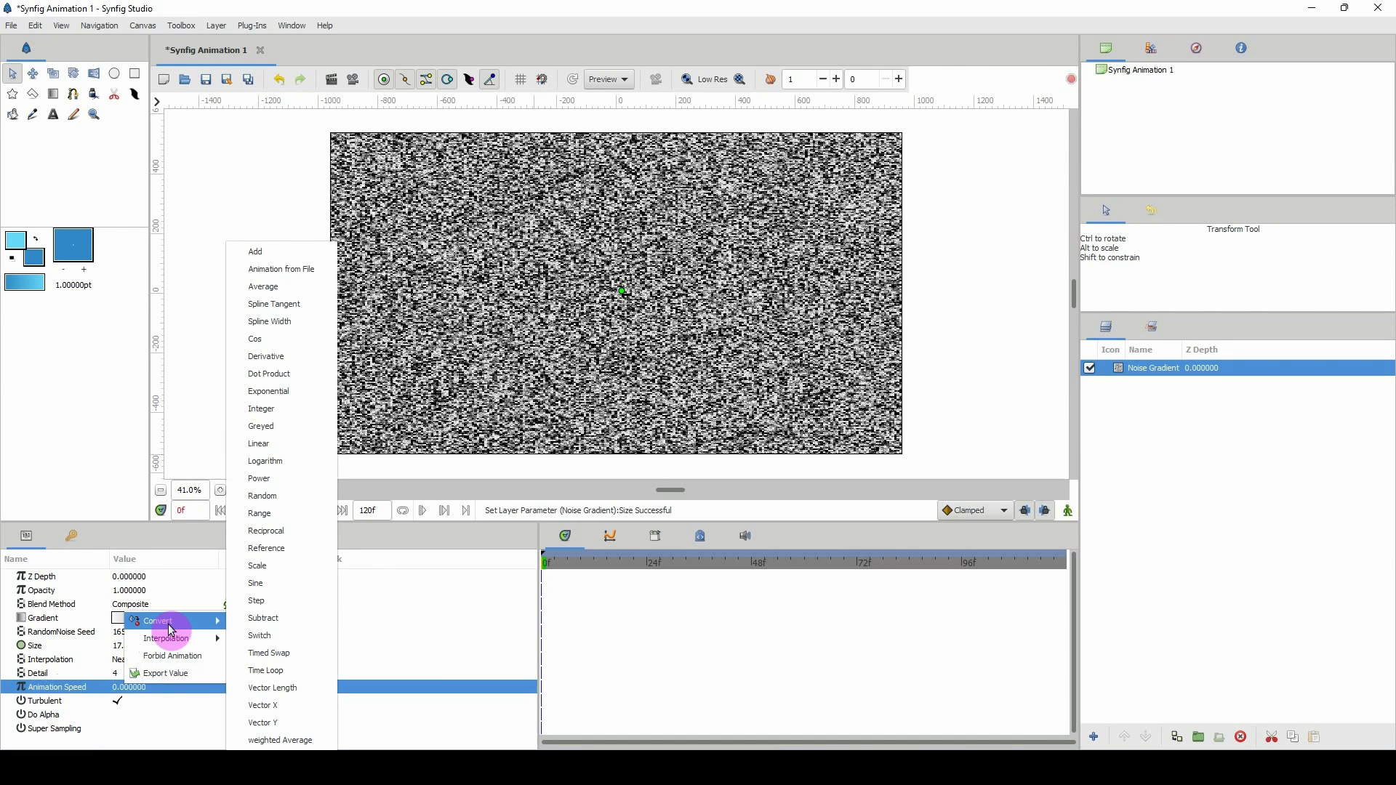
click(282, 499)
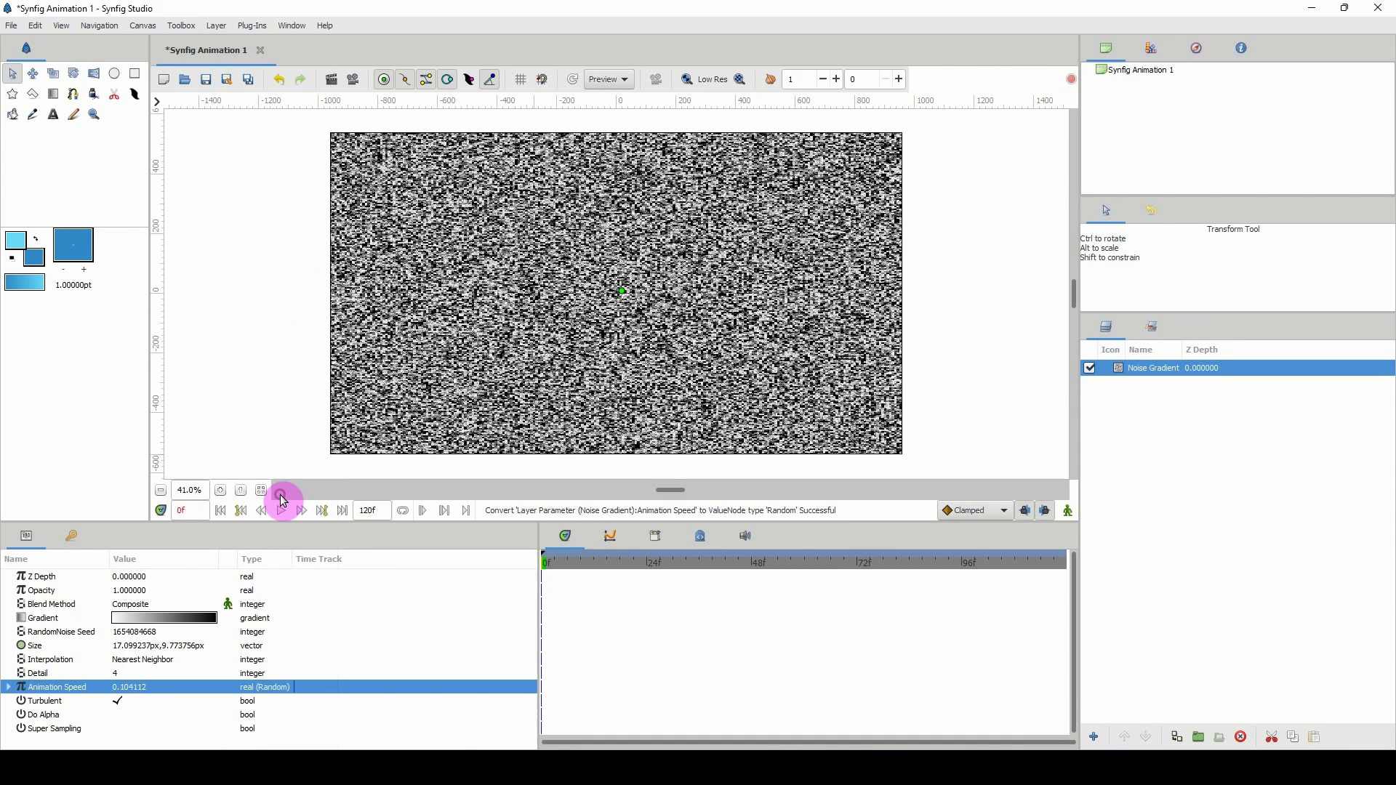
click(656, 81)
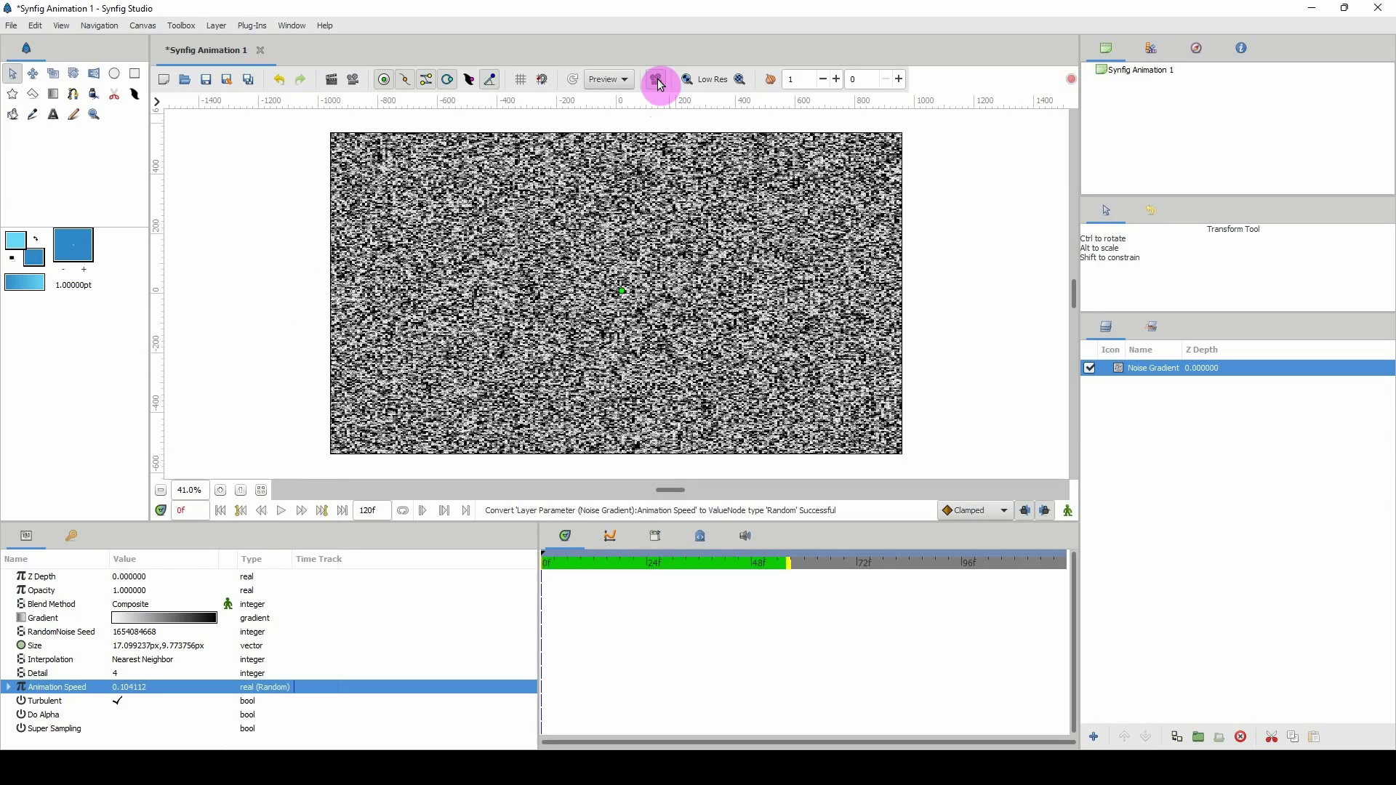
click(662, 81)
click(596, 583)
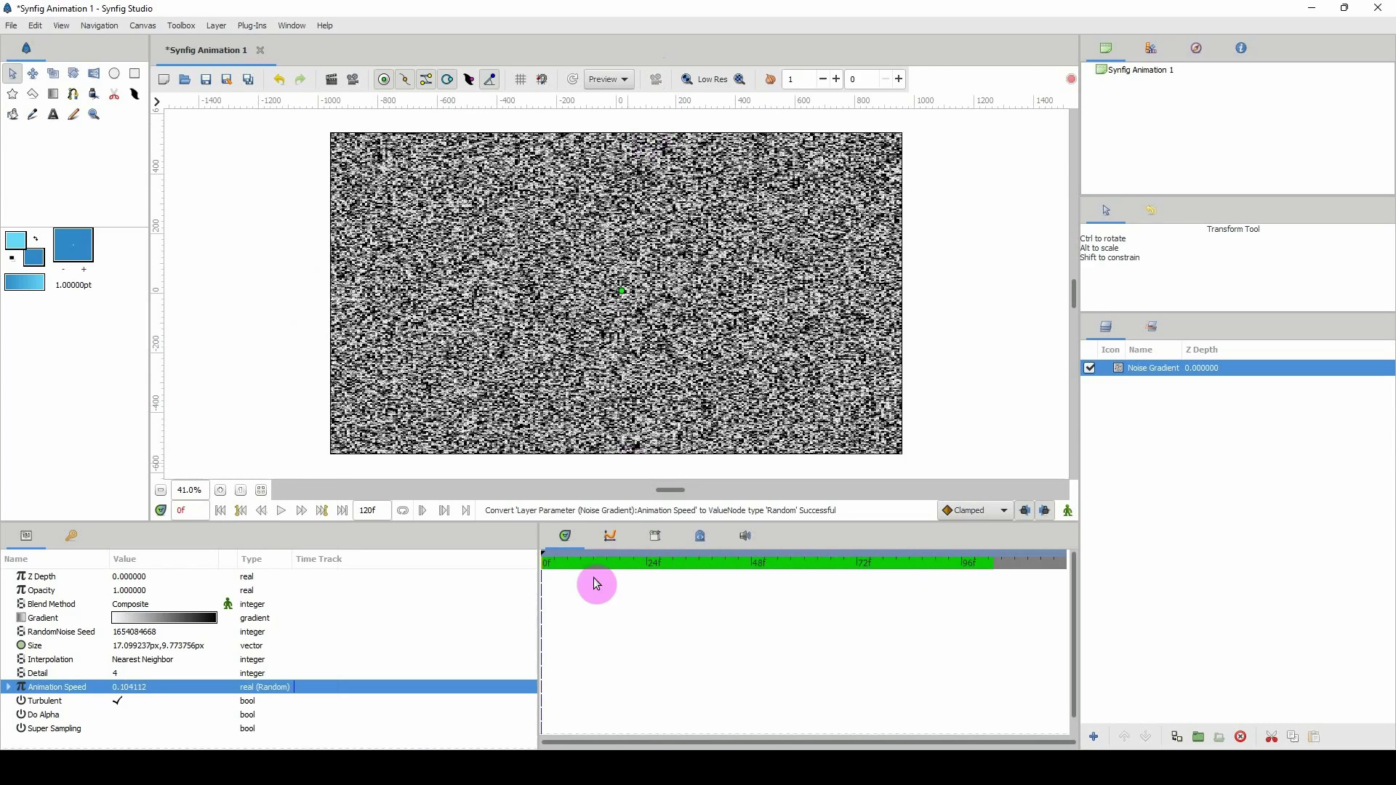
key(space)
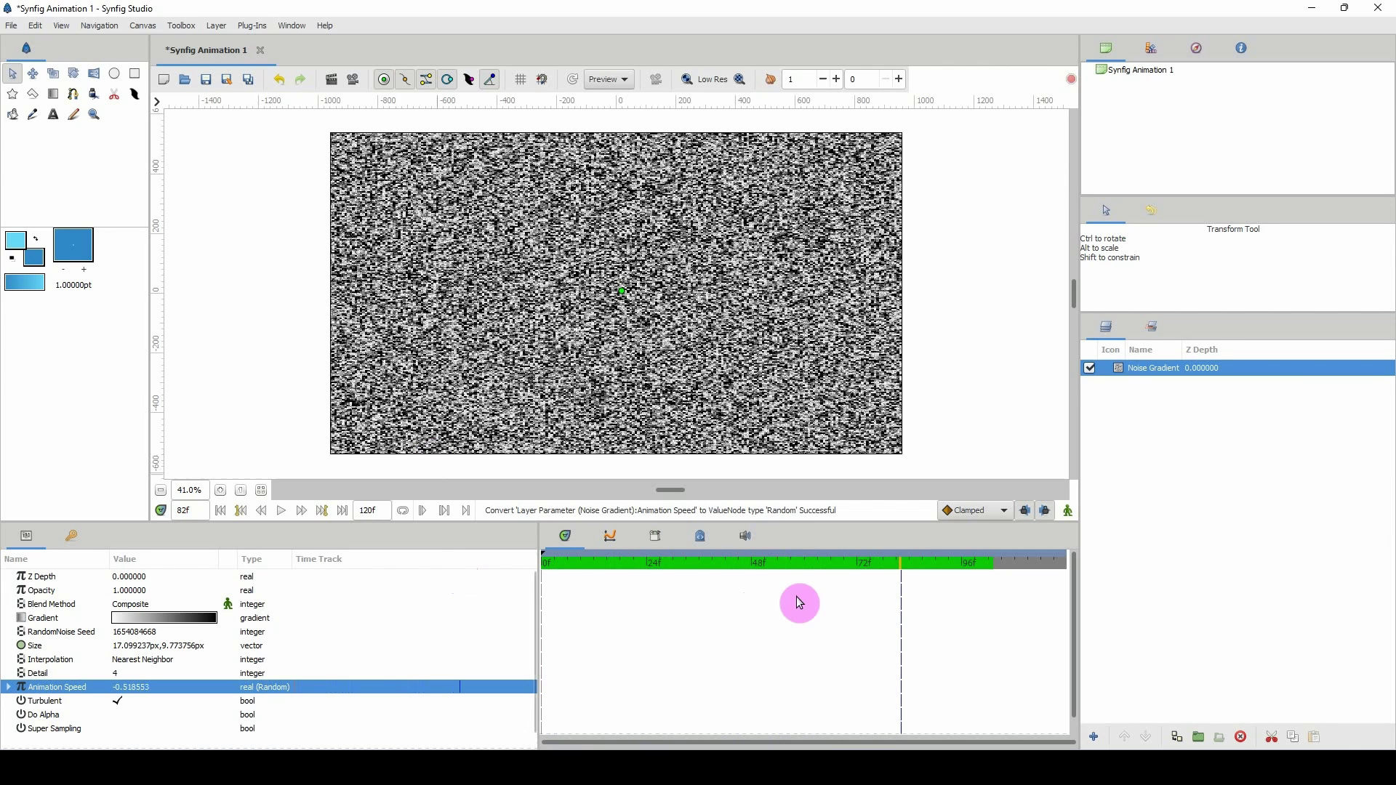
Set the animation's end time to 72.
click(856, 563)
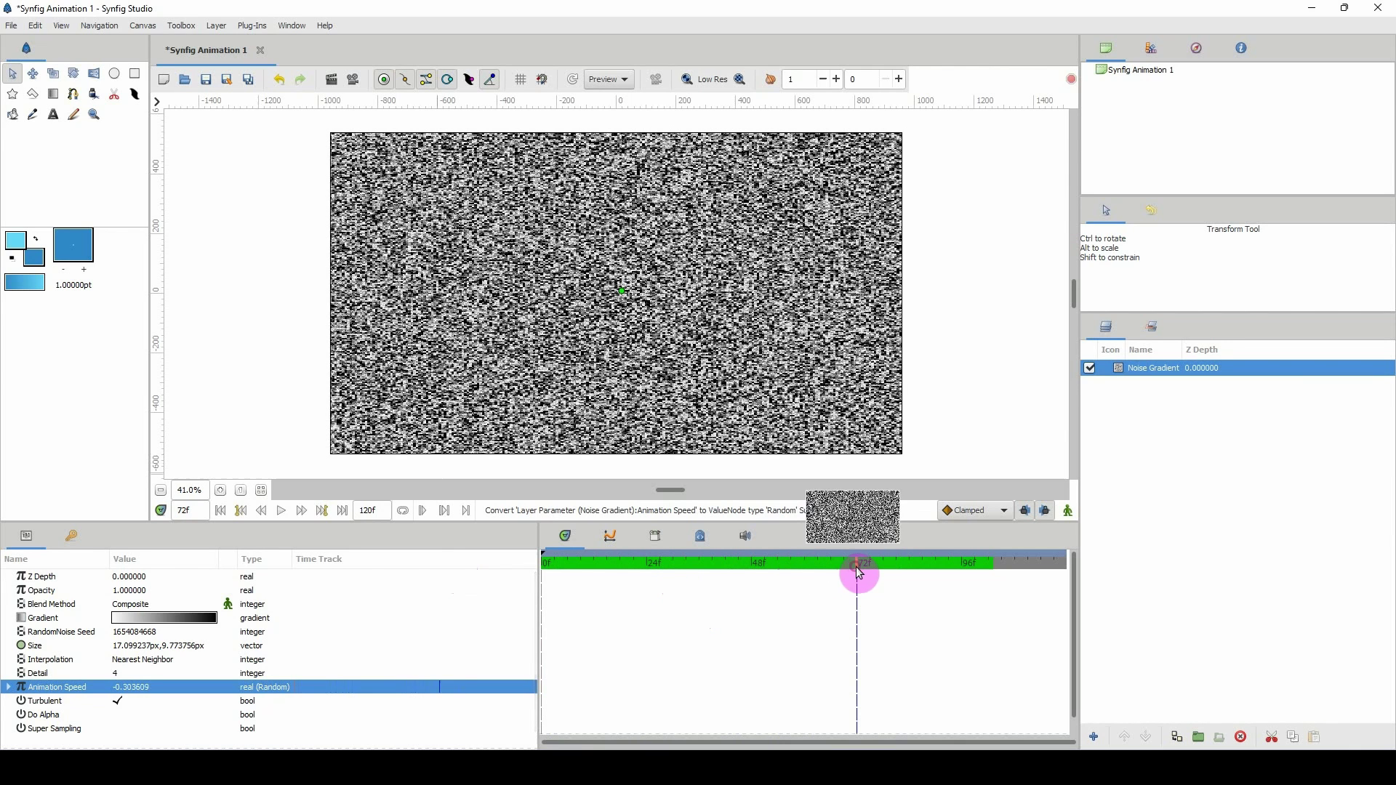
double_click(376, 510)
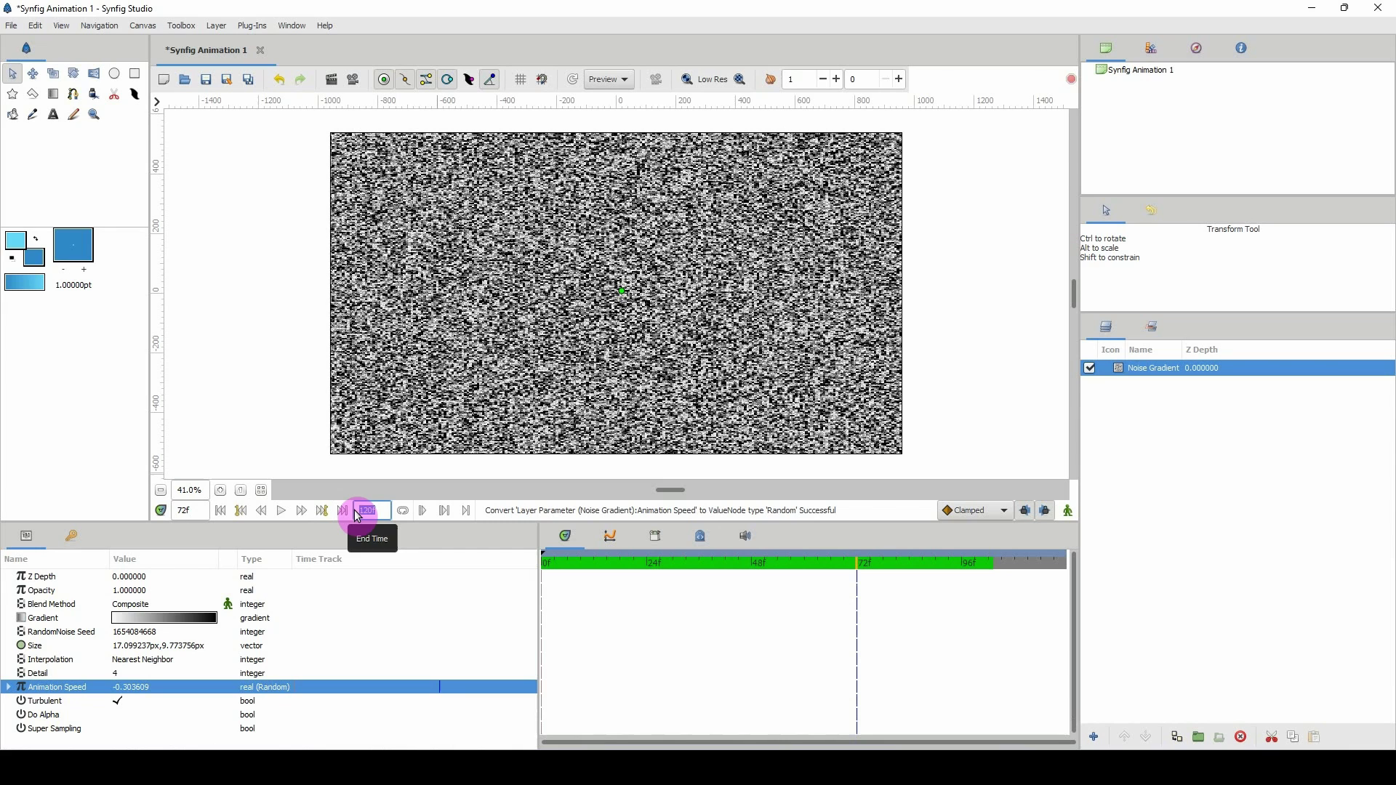
text(72)
key(Return)
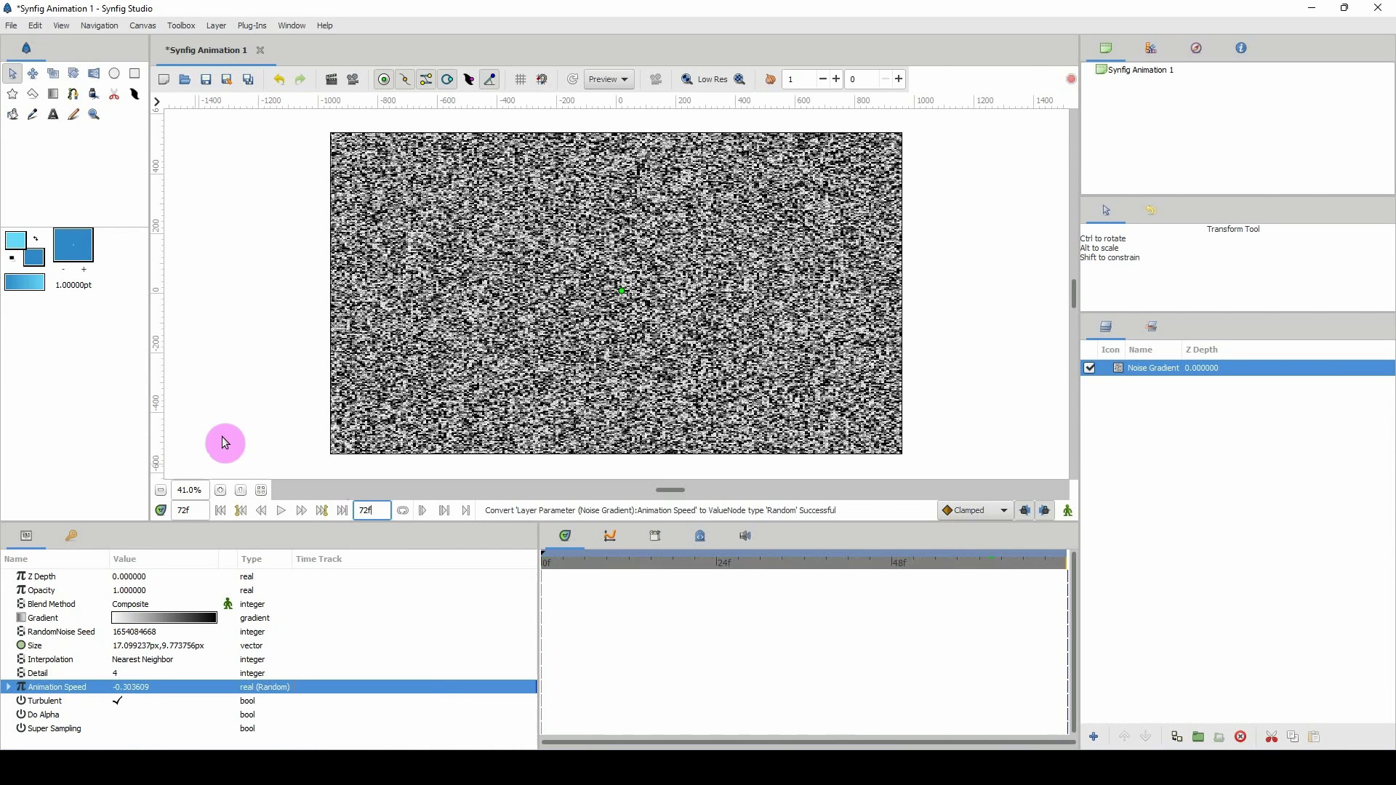
In Render settings, set the target to png and the file name to grain.png.
click(332, 78)
drag(691, 218, 771, 149)
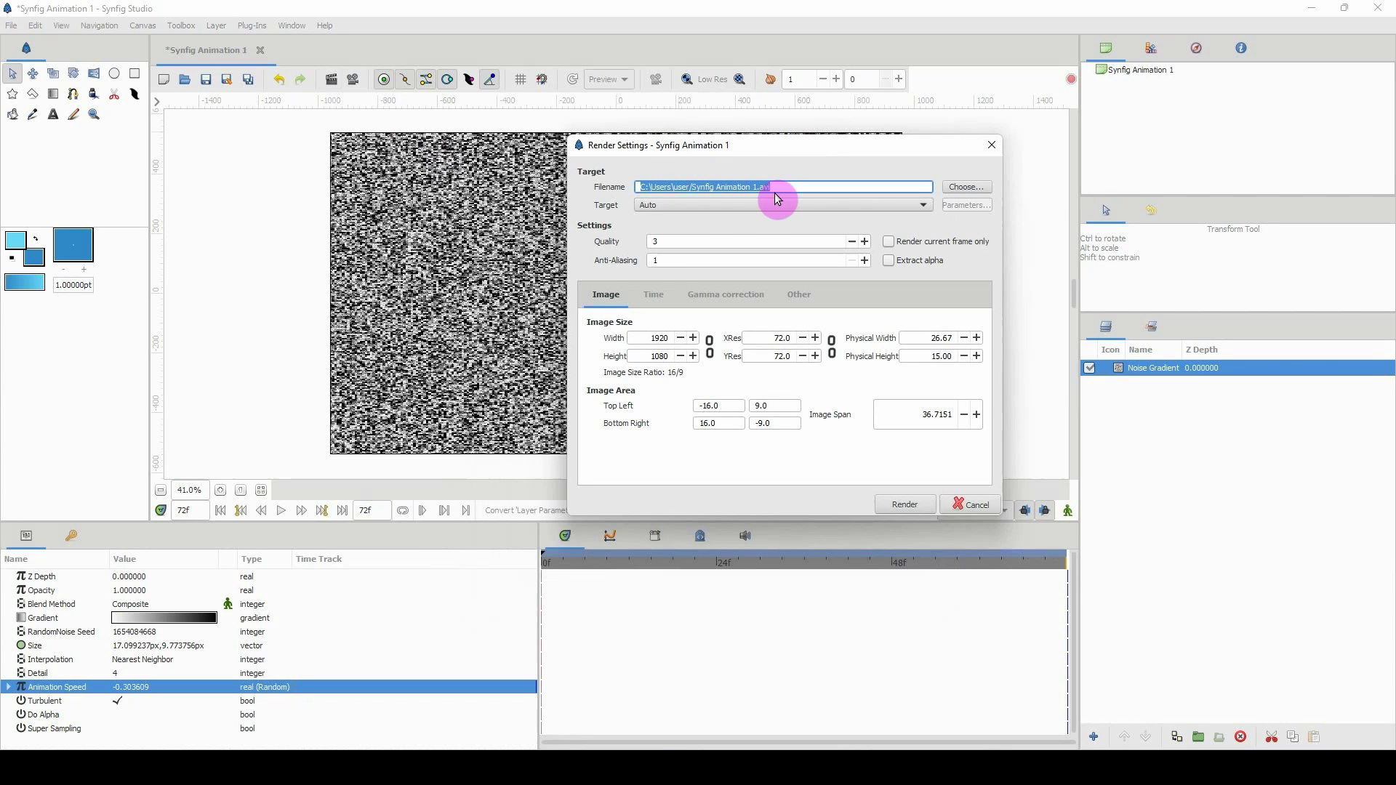
click(821, 205)
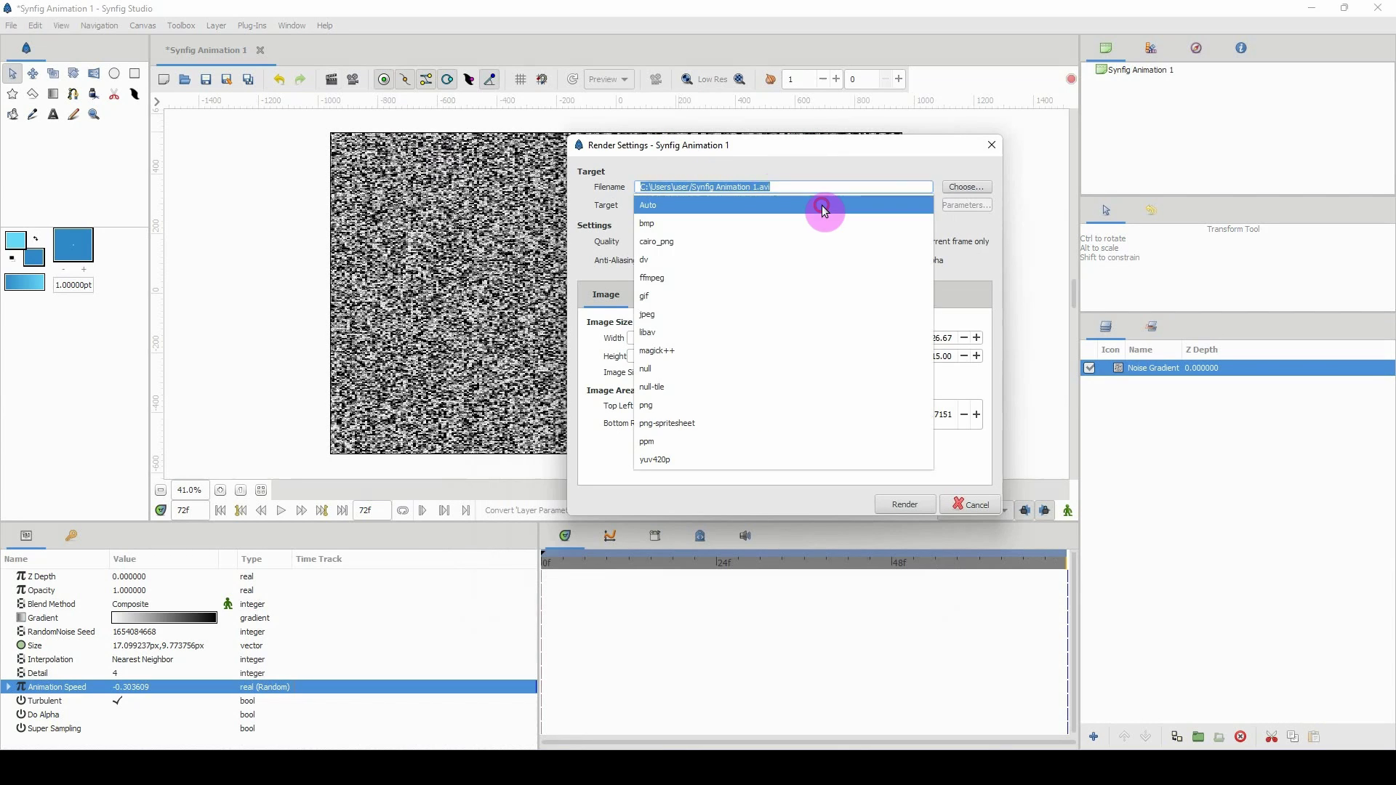
click(695, 404)
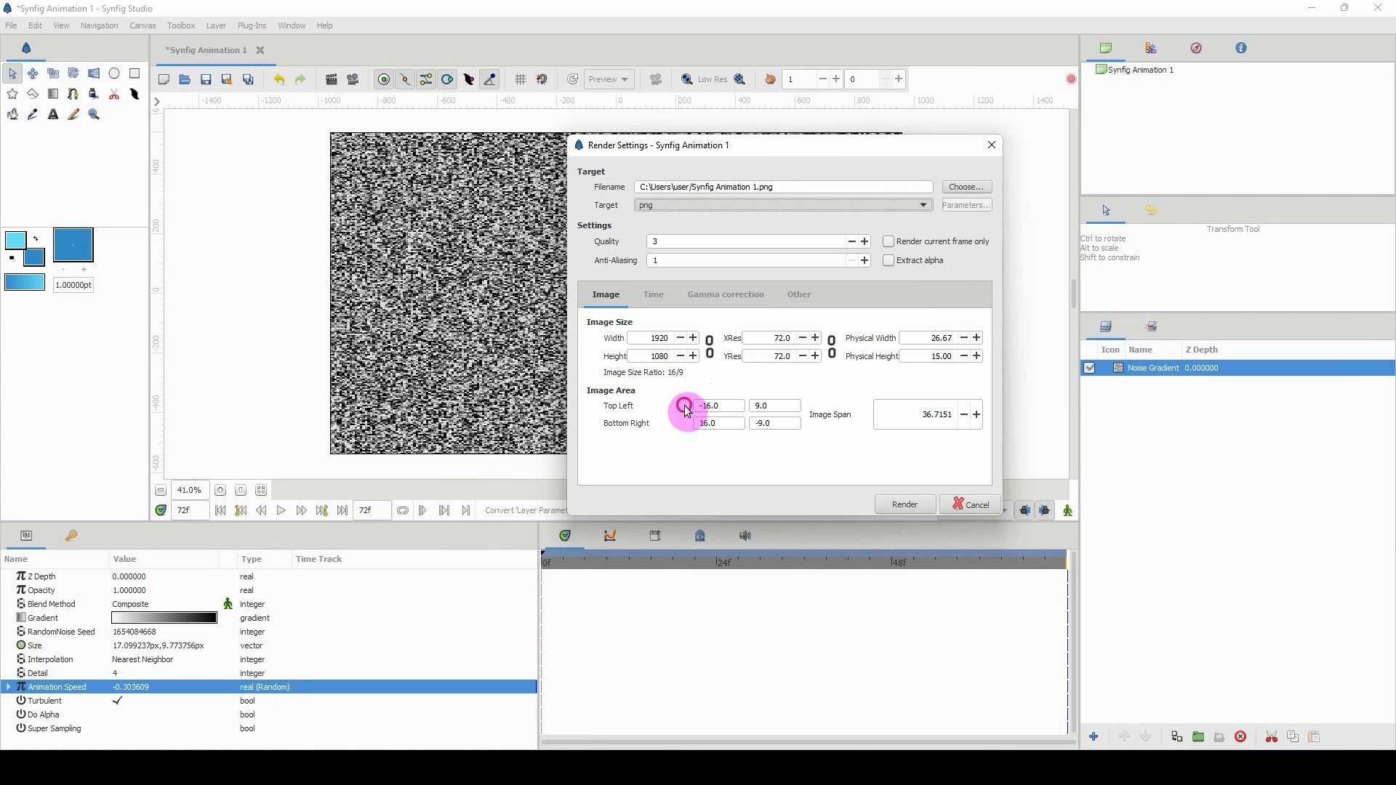
click(757, 188)
drag(756, 188, 691, 183)
text(/grain)
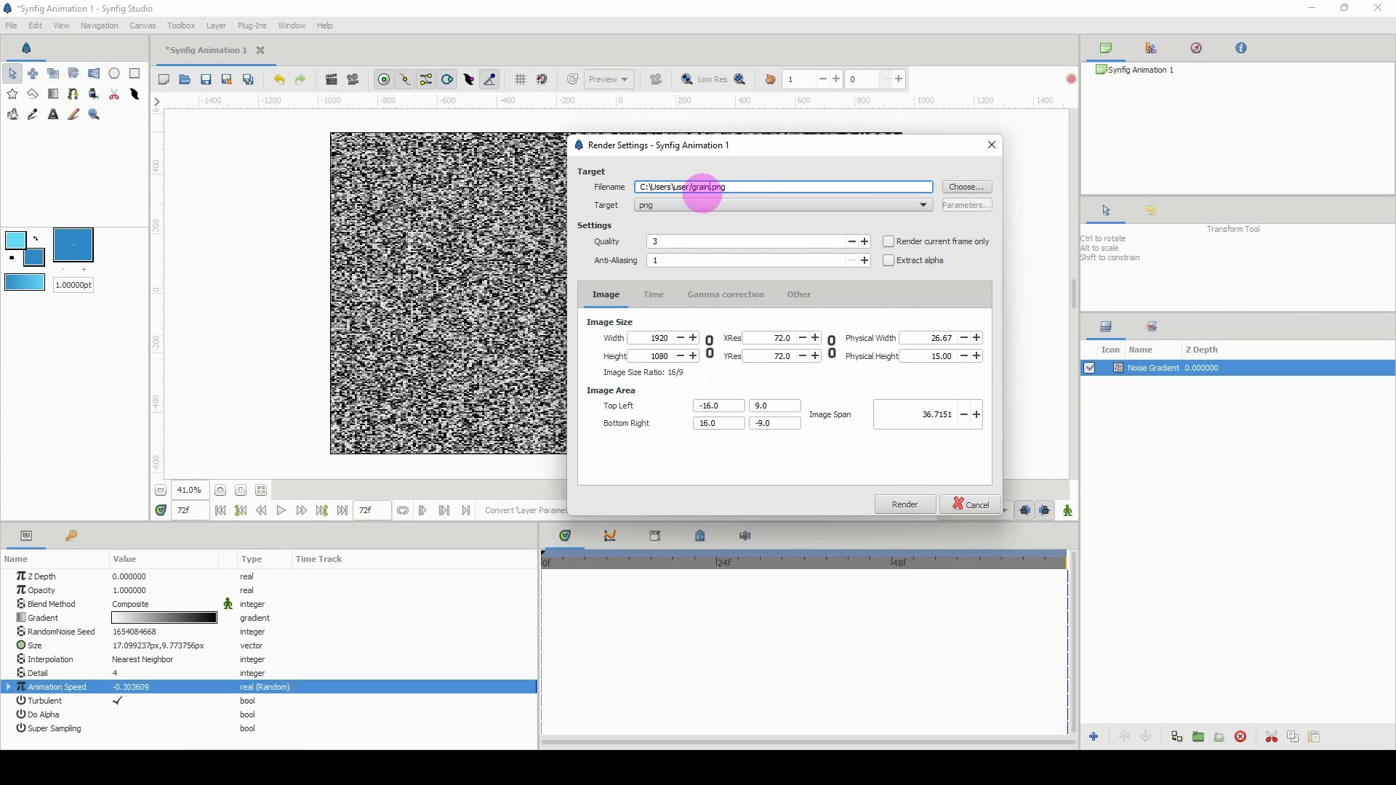
Save the output into a new Desktop folder 'film grain' and start rendering.
click(974, 187)
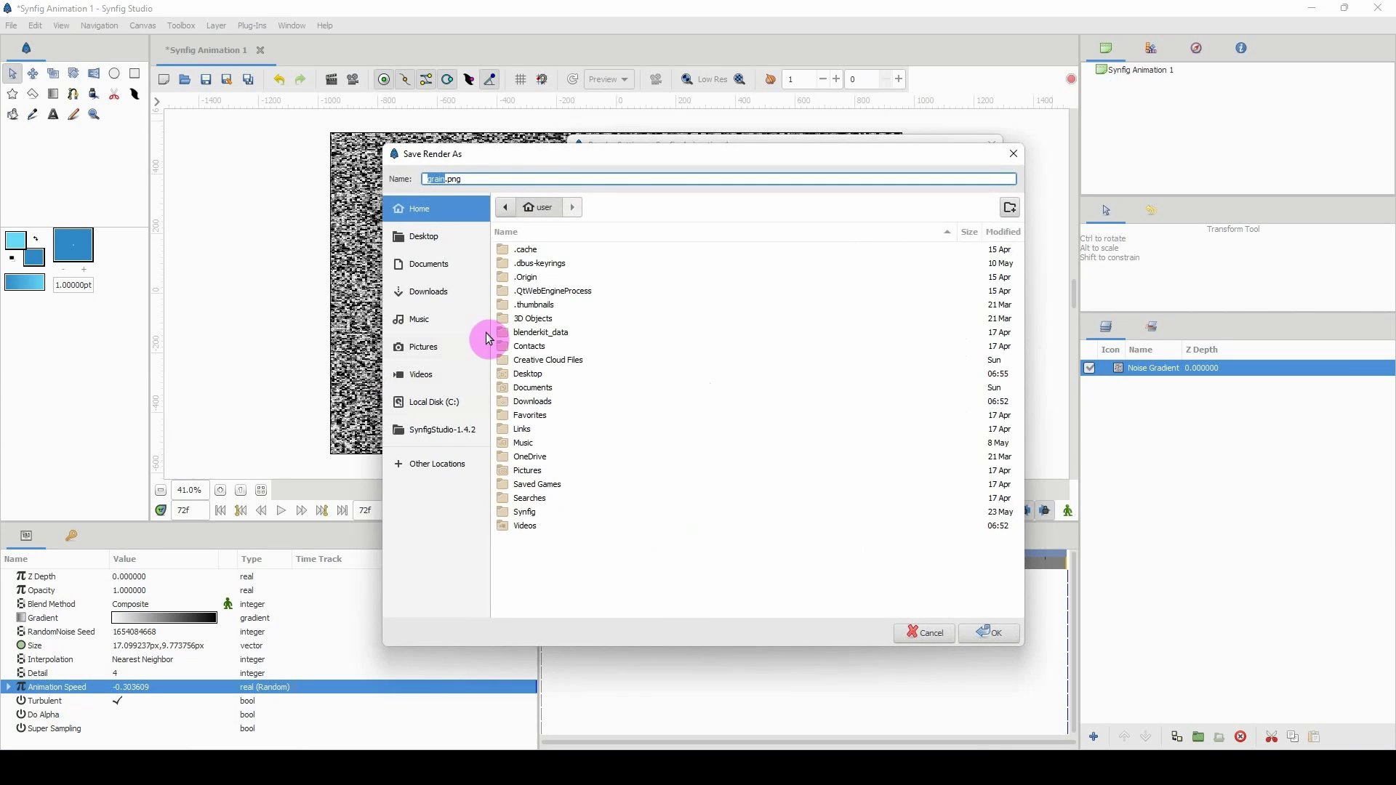
click(425, 237)
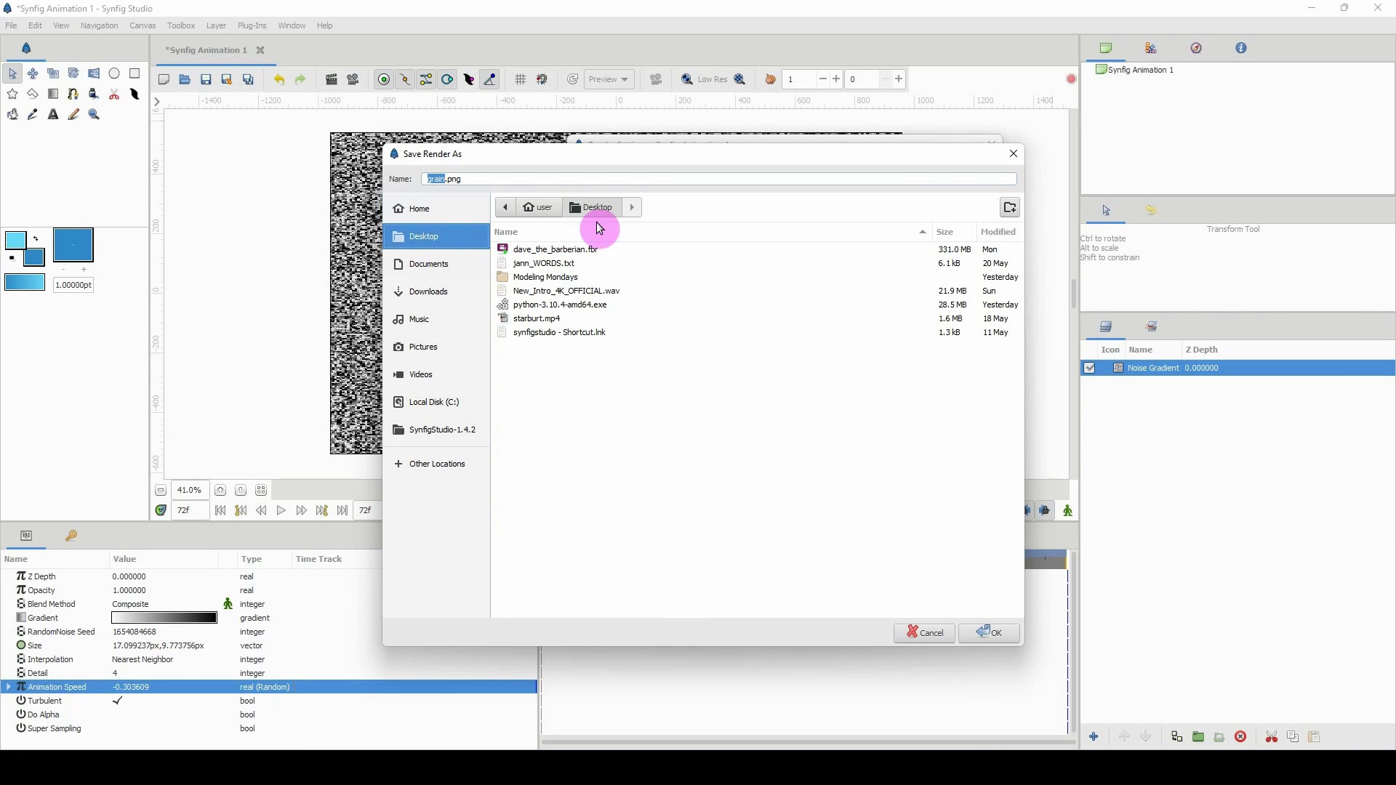
click(1009, 208)
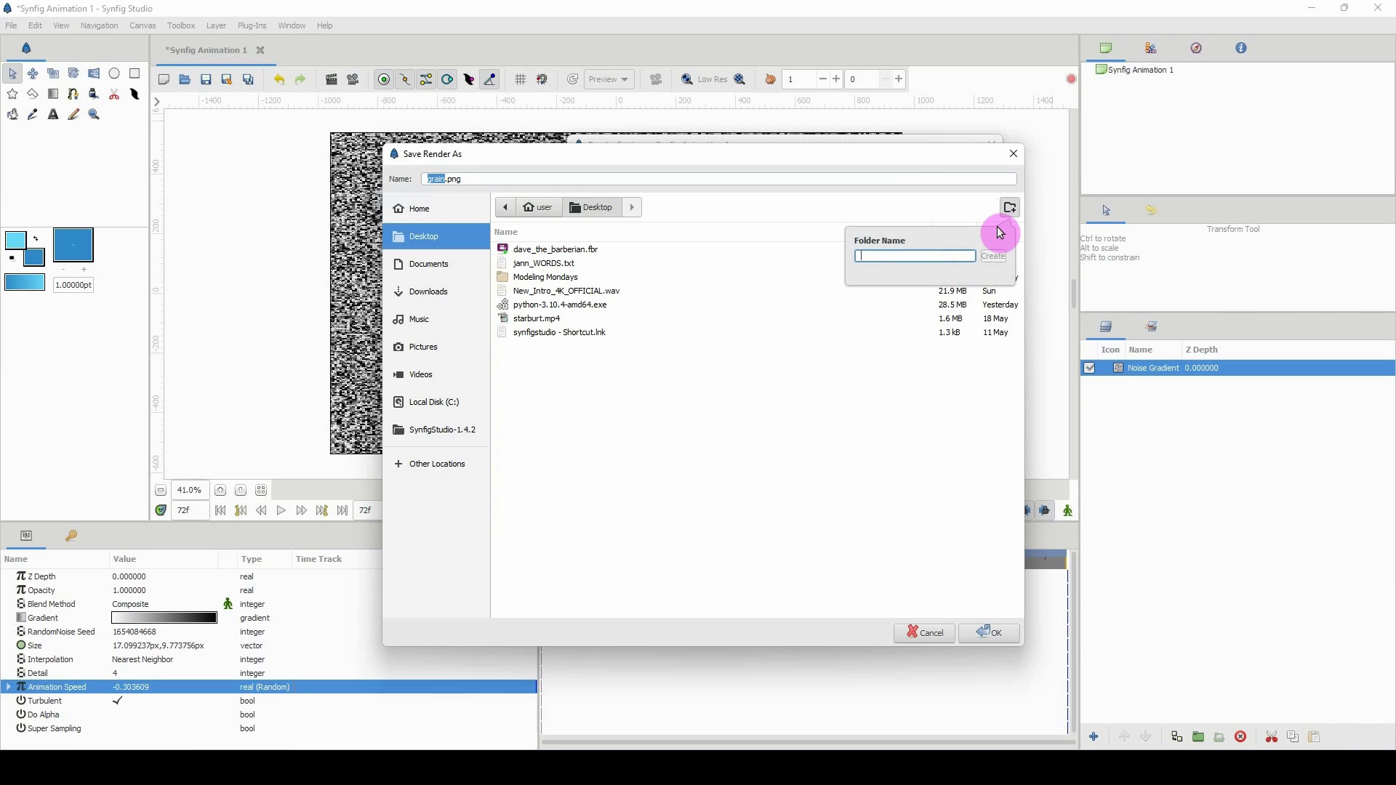
text(film grain)
click(996, 258)
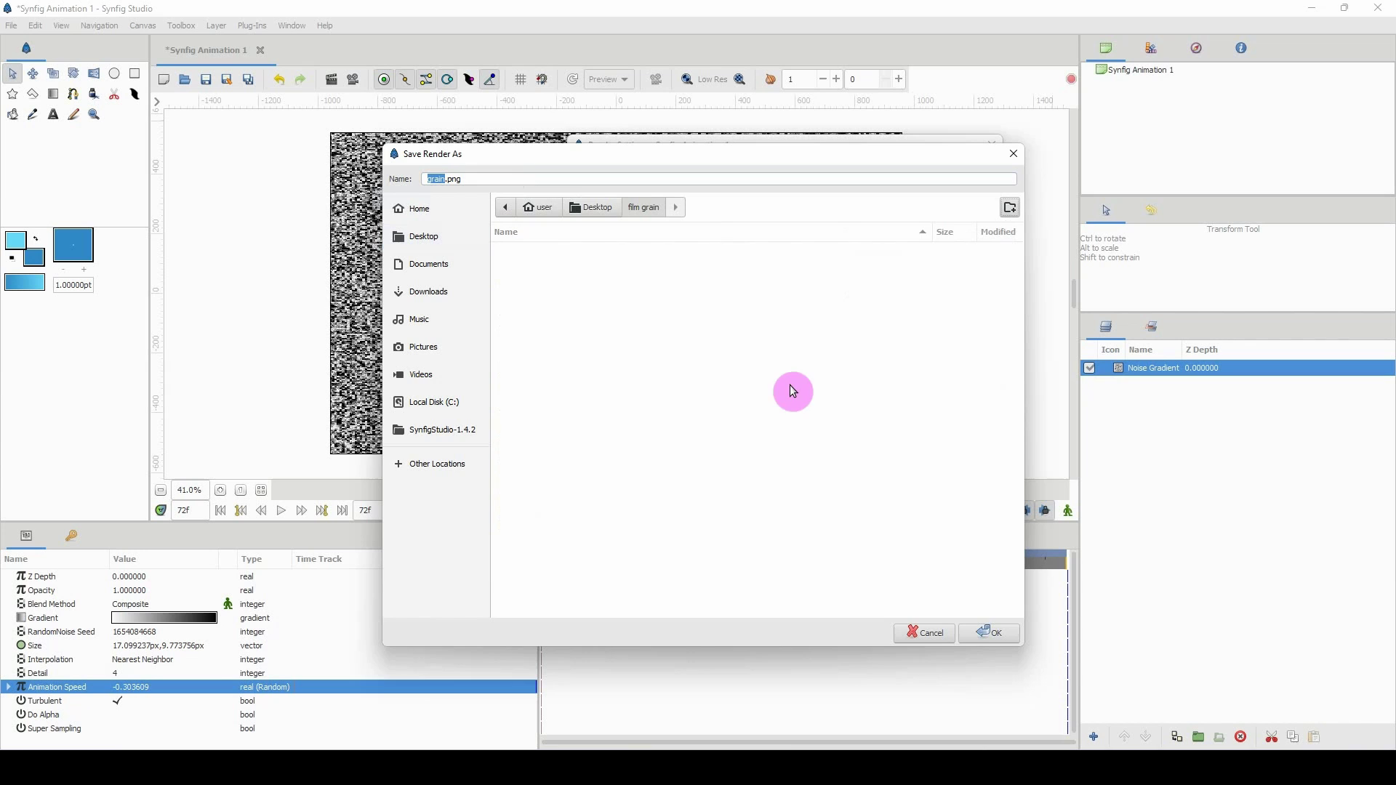
click(977, 631)
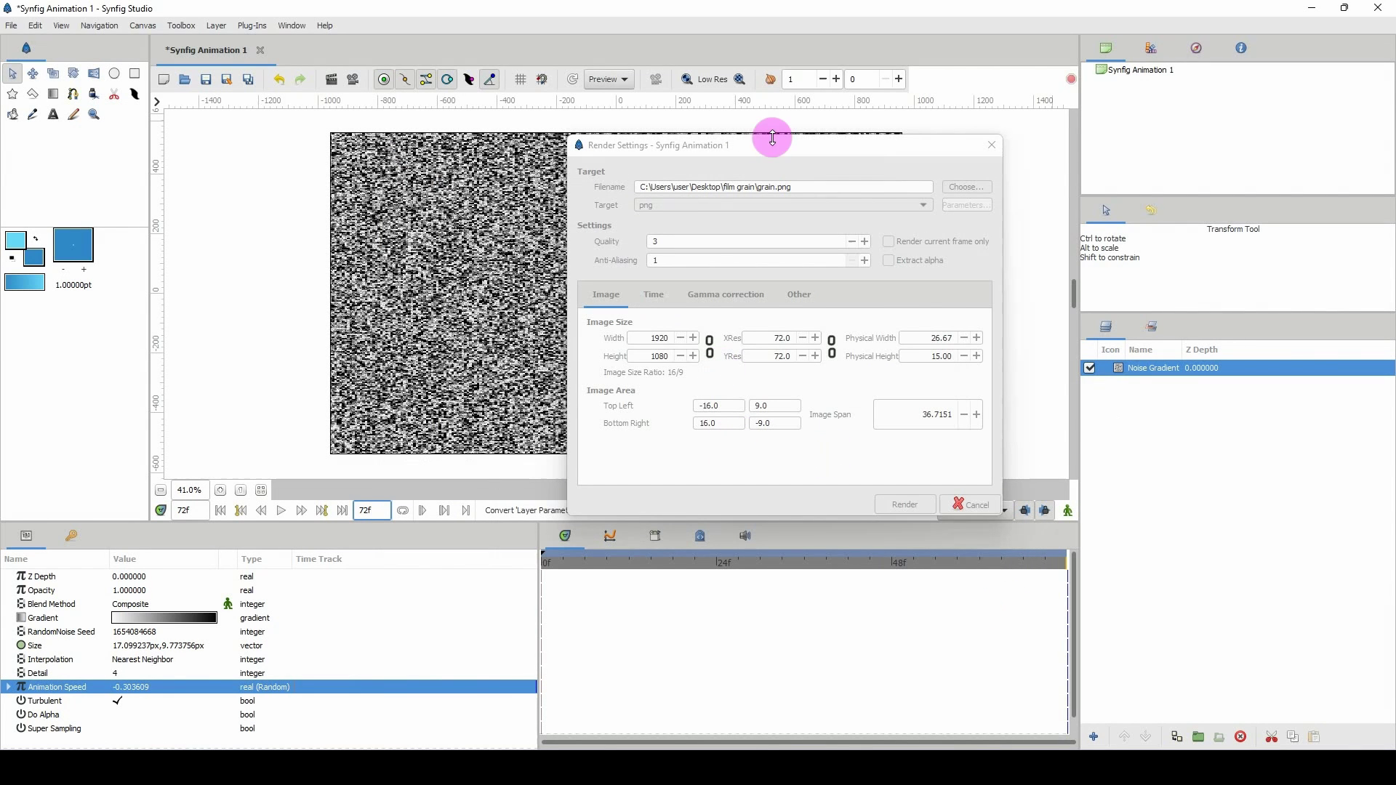
click(876, 505)
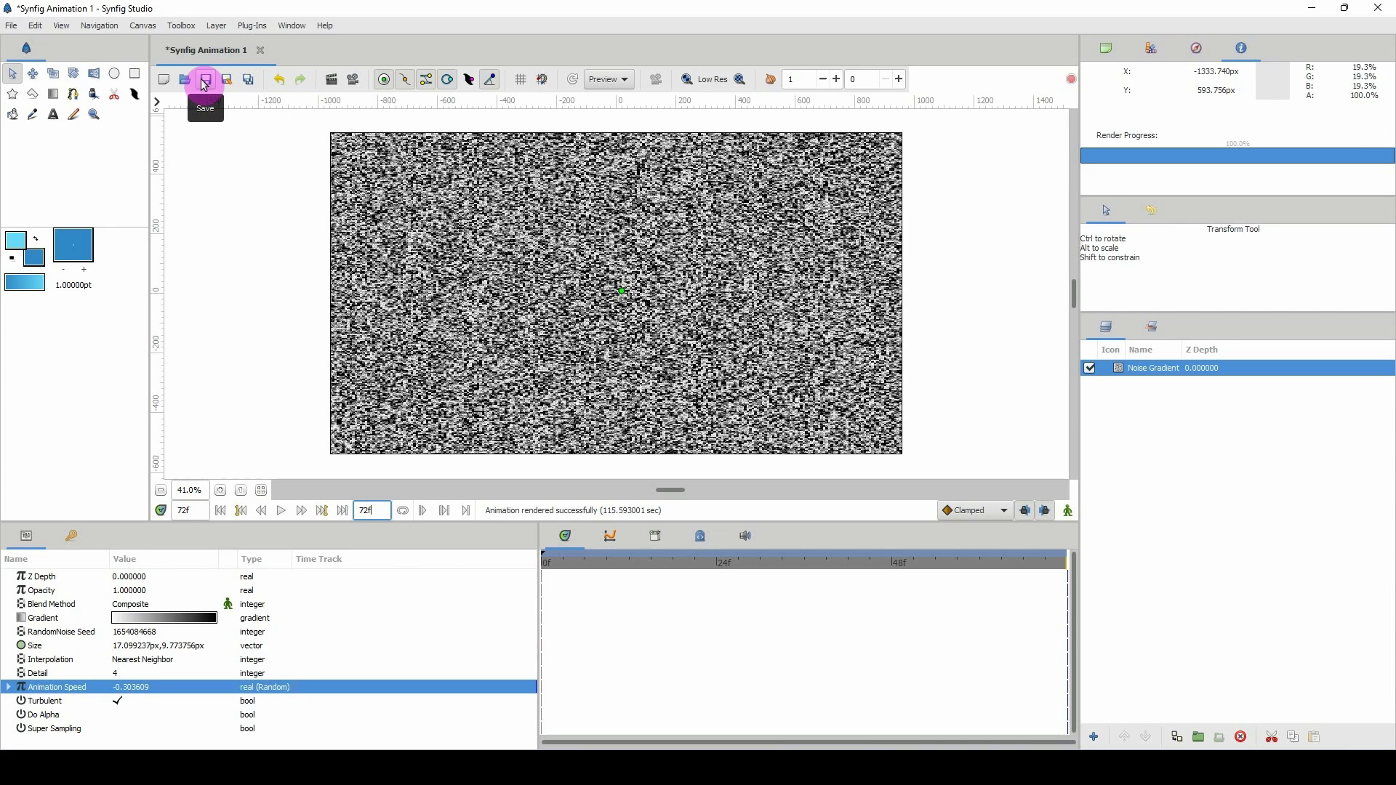
Save the Synfig project after the render completes.
click(204, 81)
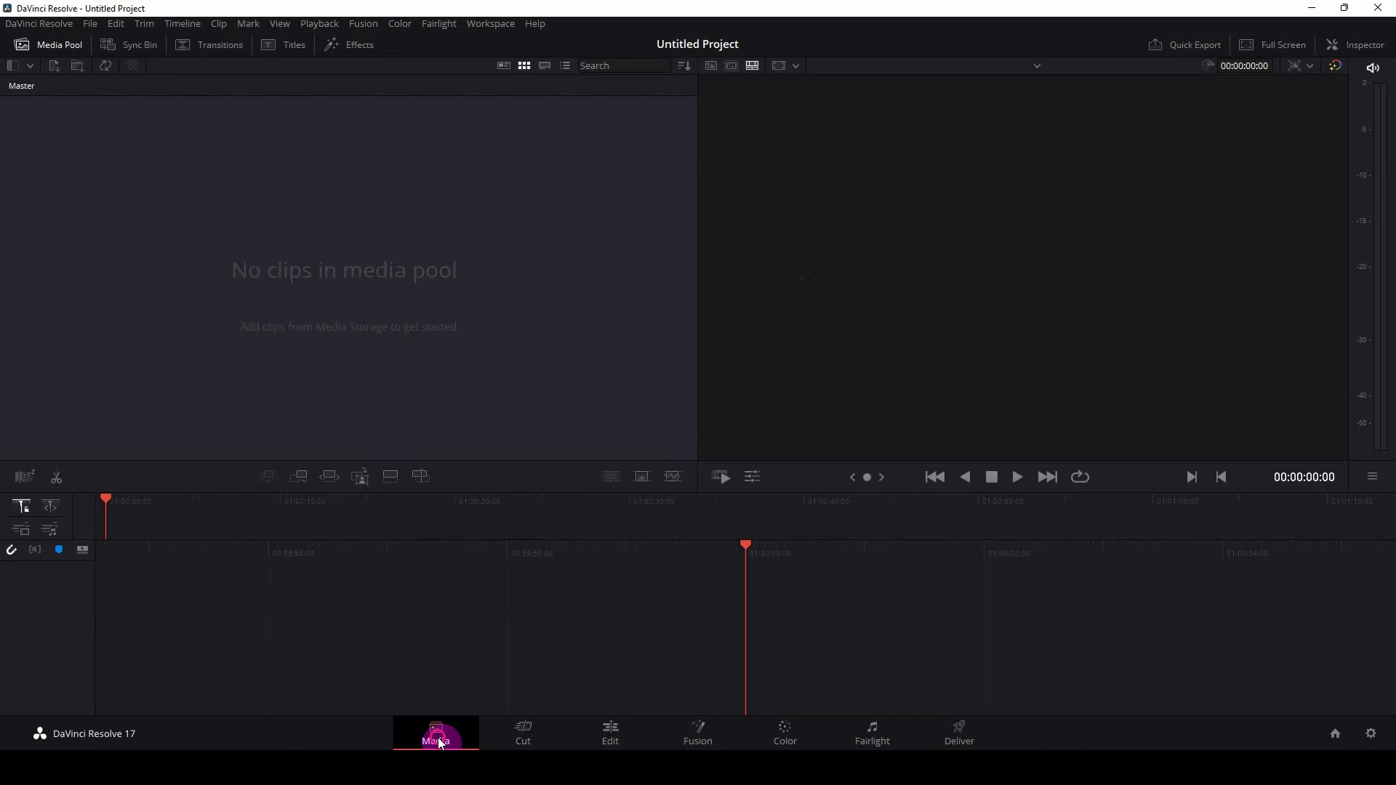
Import all grain PNG frames from the Desktop 'film grain' folder into the Media Pool.
click(436, 735)
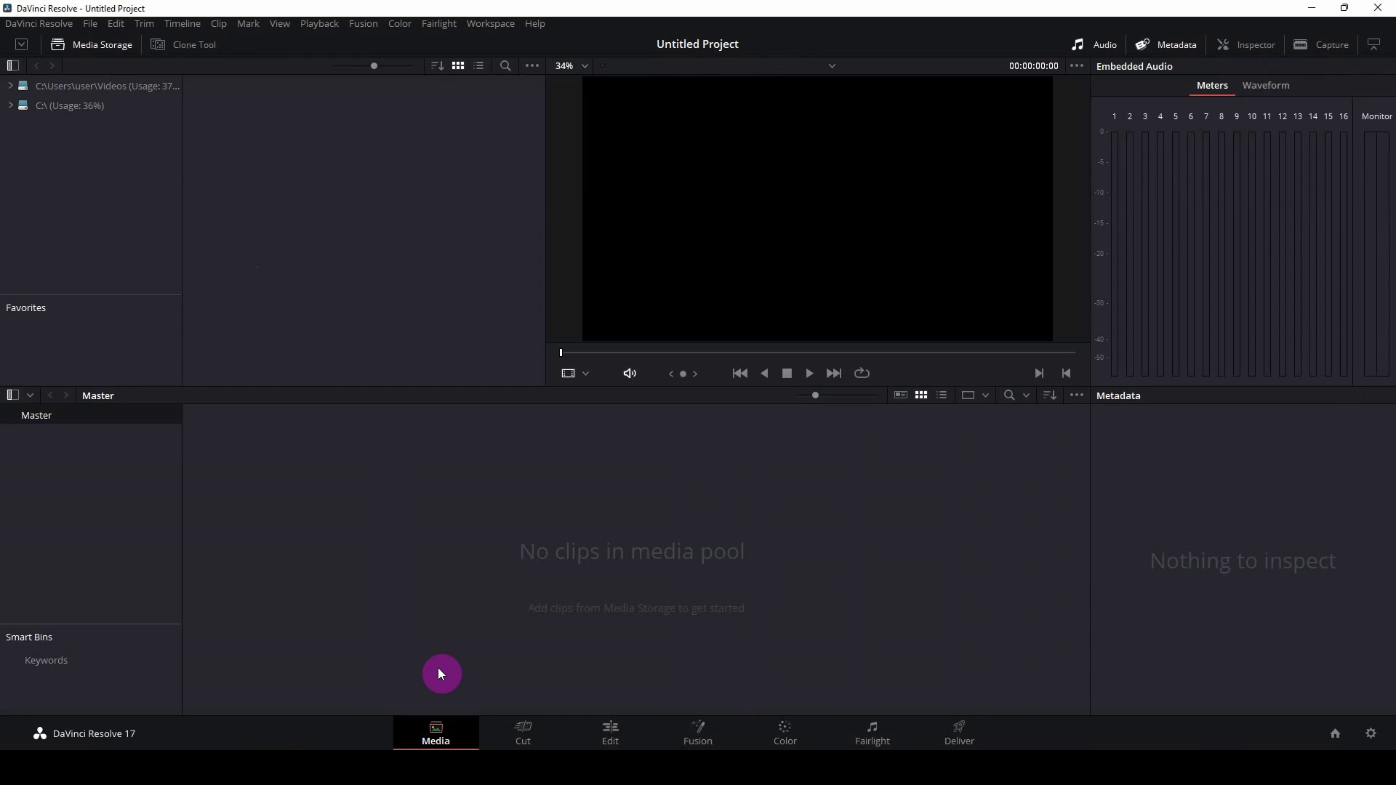
right_click(561, 547)
click(614, 657)
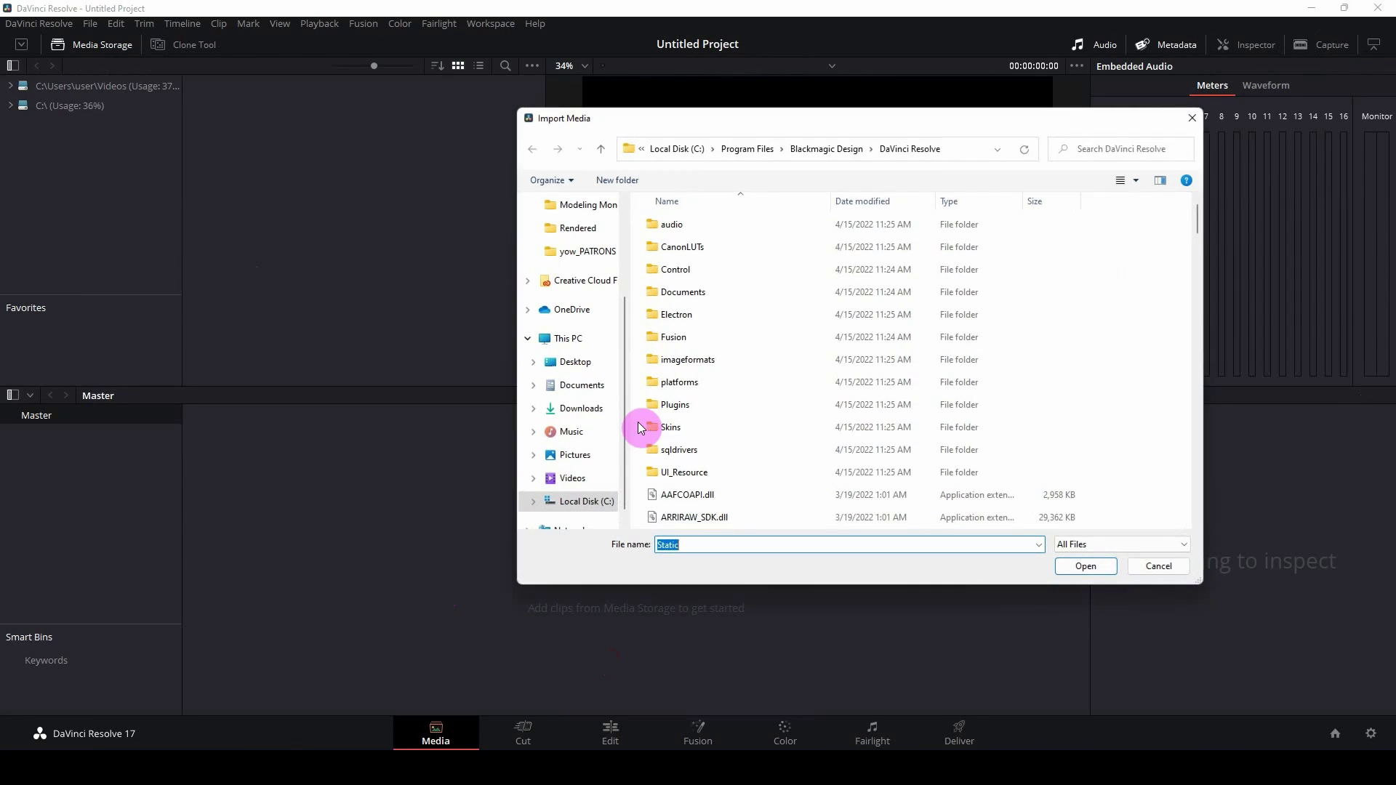
scroll(589, 225, up, 2)
click(580, 237)
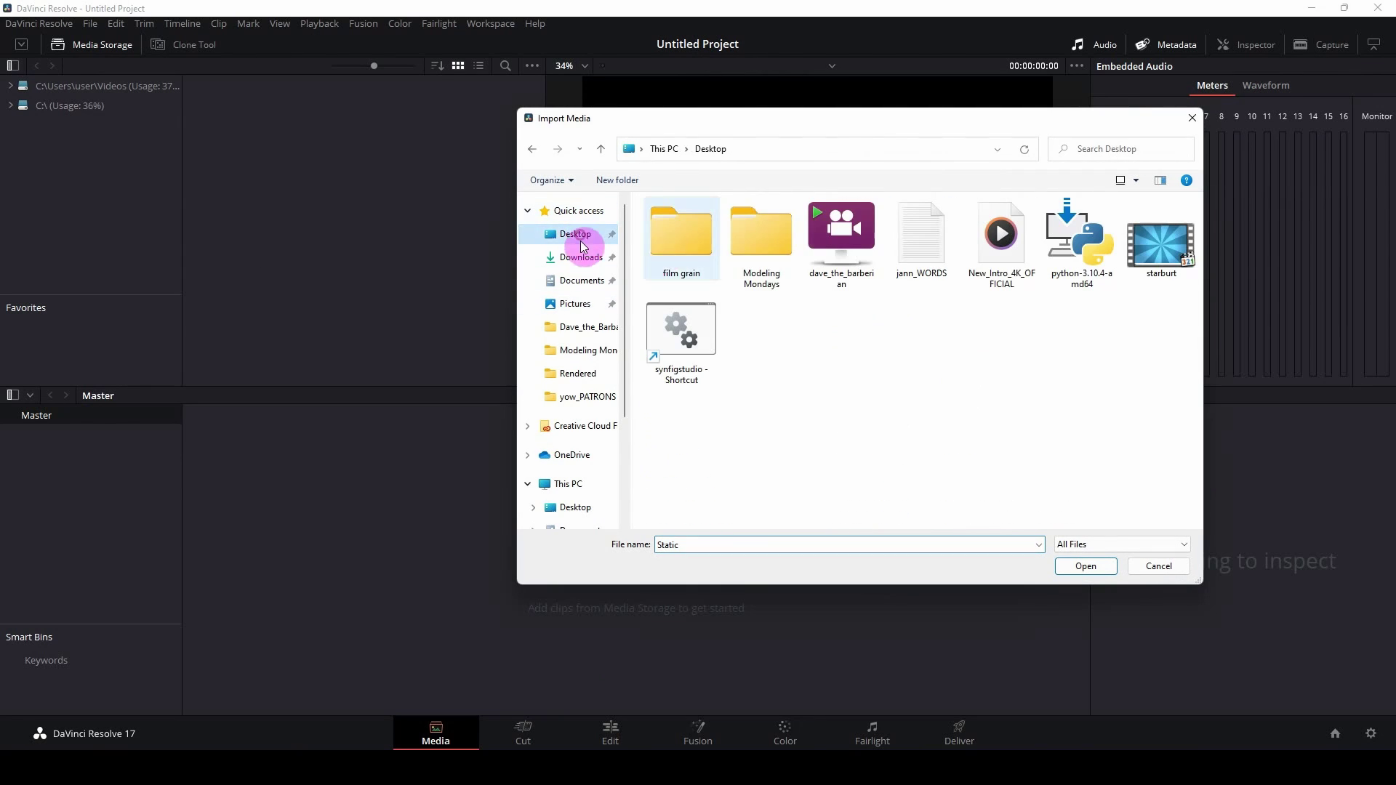
double_click(670, 234)
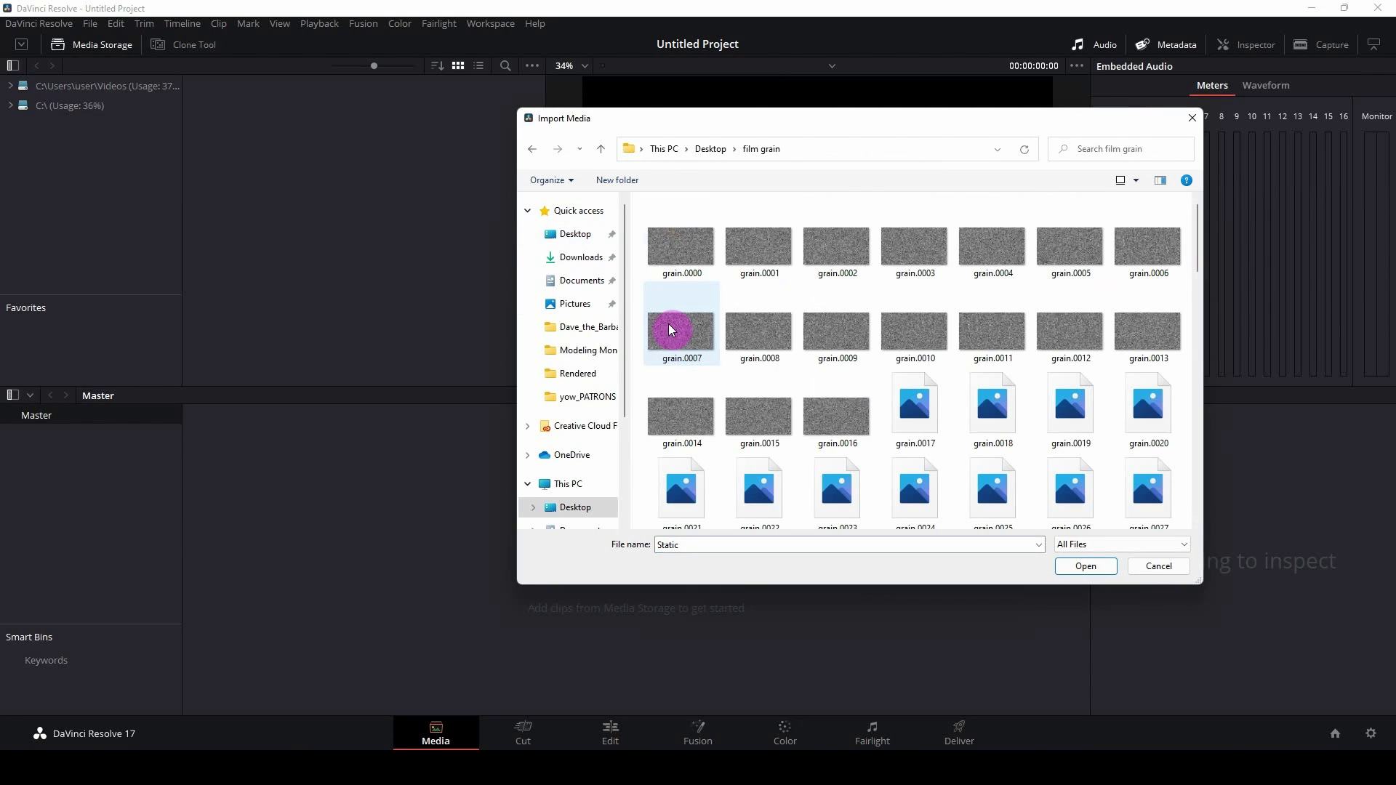
click(670, 259)
key(ctrl+a)
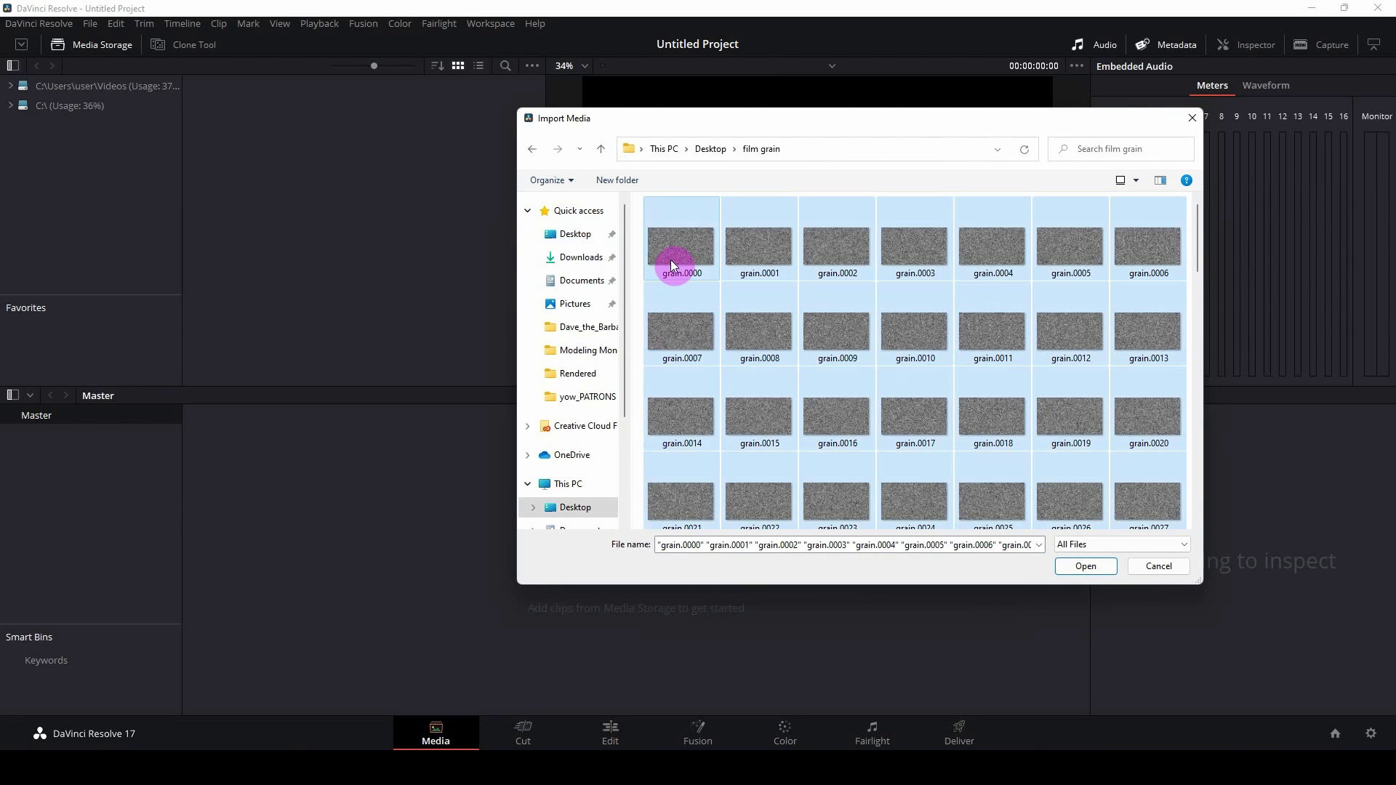
click(1090, 567)
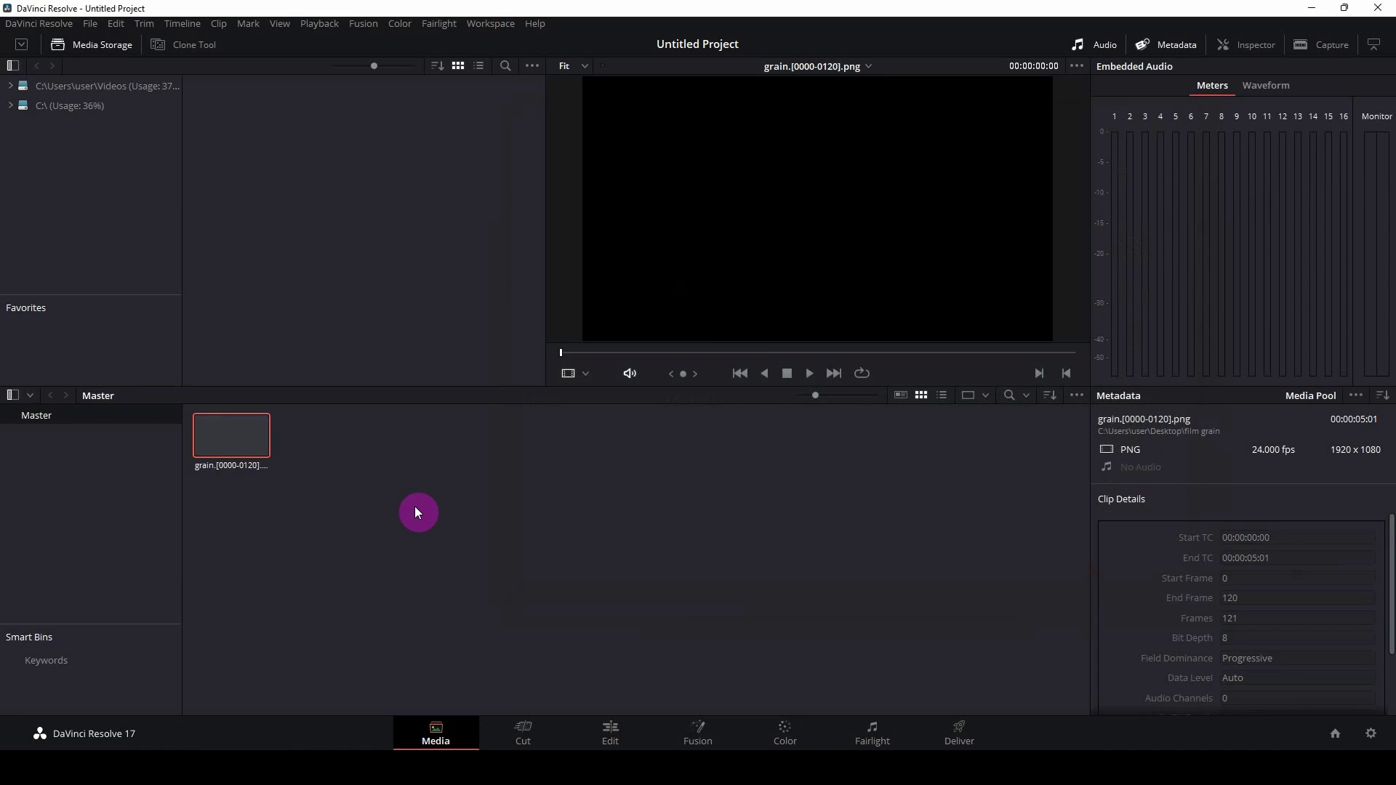
Import the green-screen room photo from Downloads into the Media Pool.
right_click(389, 482)
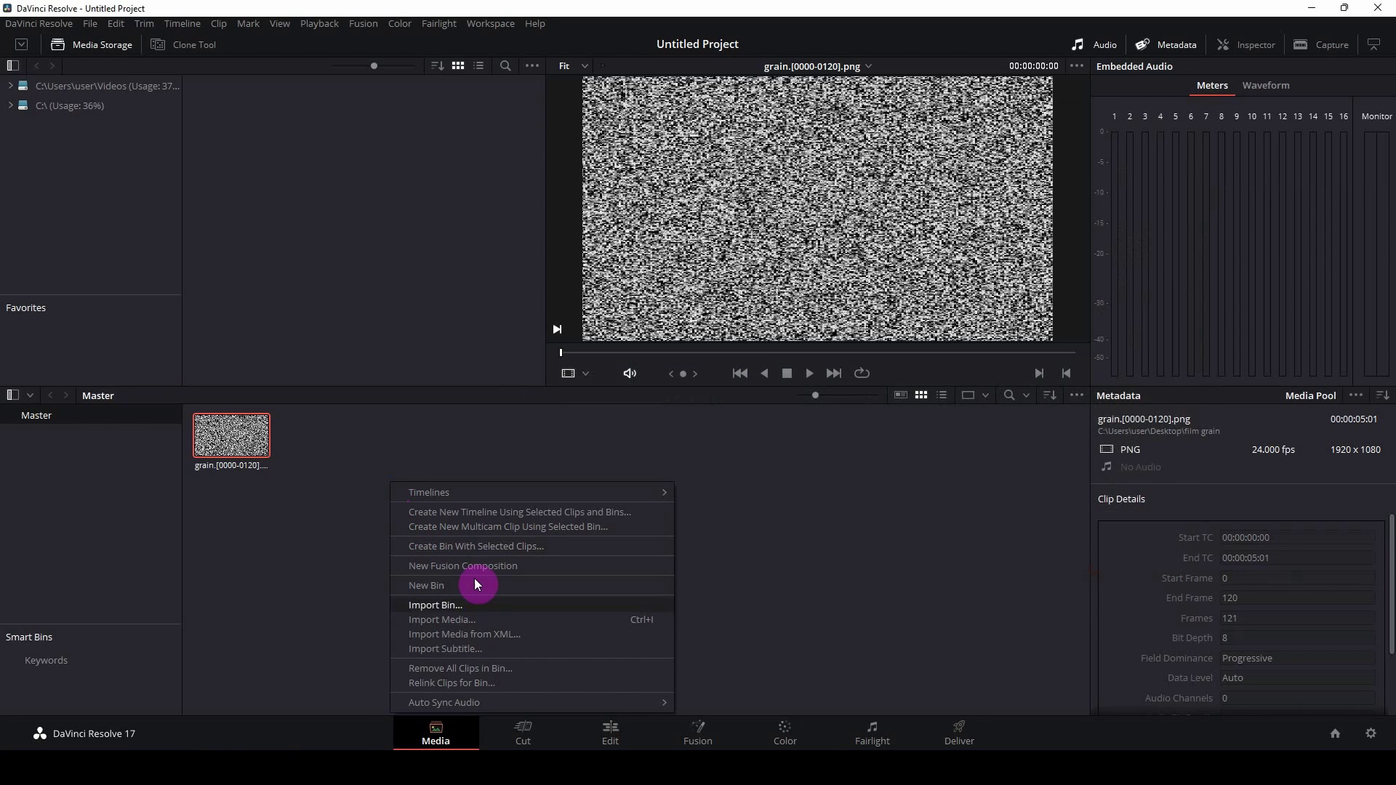
click(478, 618)
scroll(632, 357, up, 3)
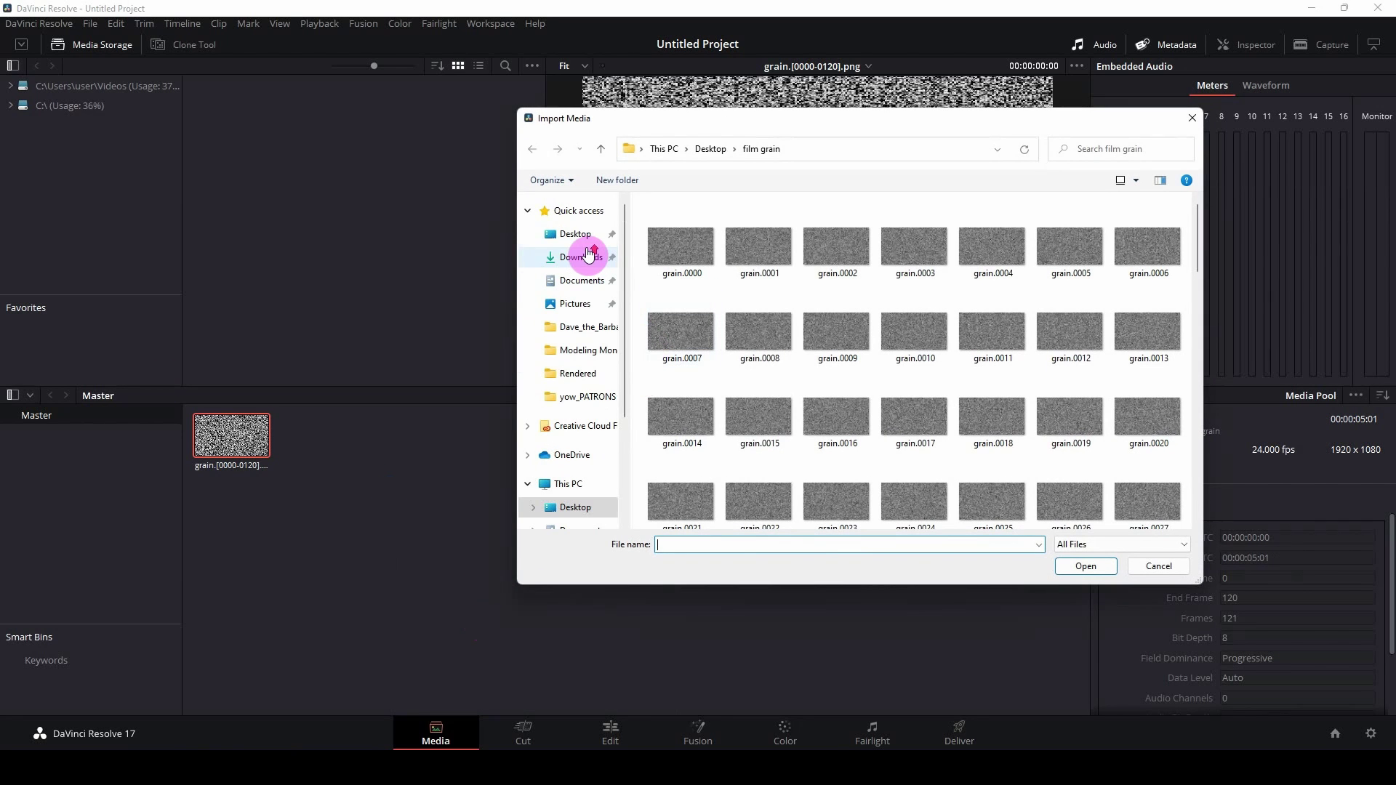
click(589, 255)
click(713, 244)
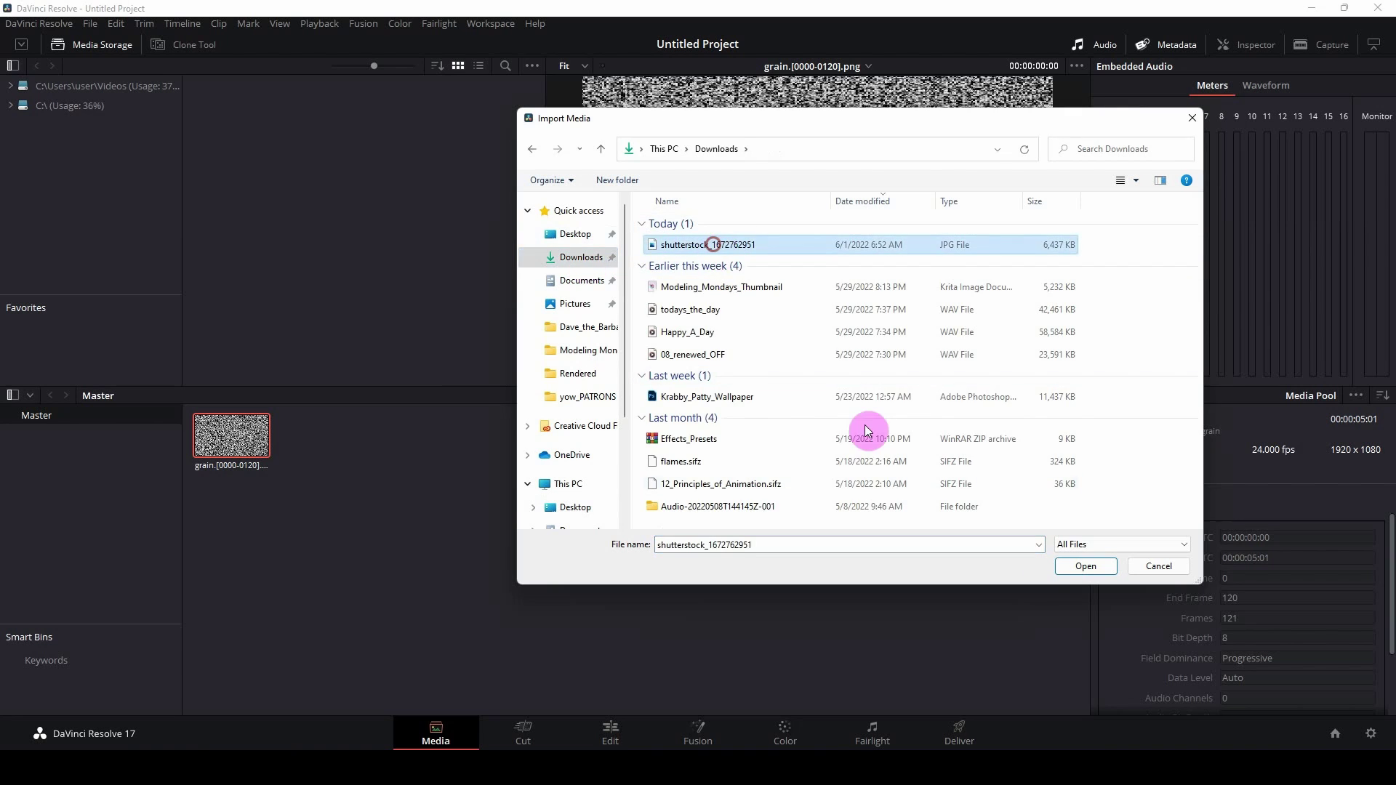
click(1071, 566)
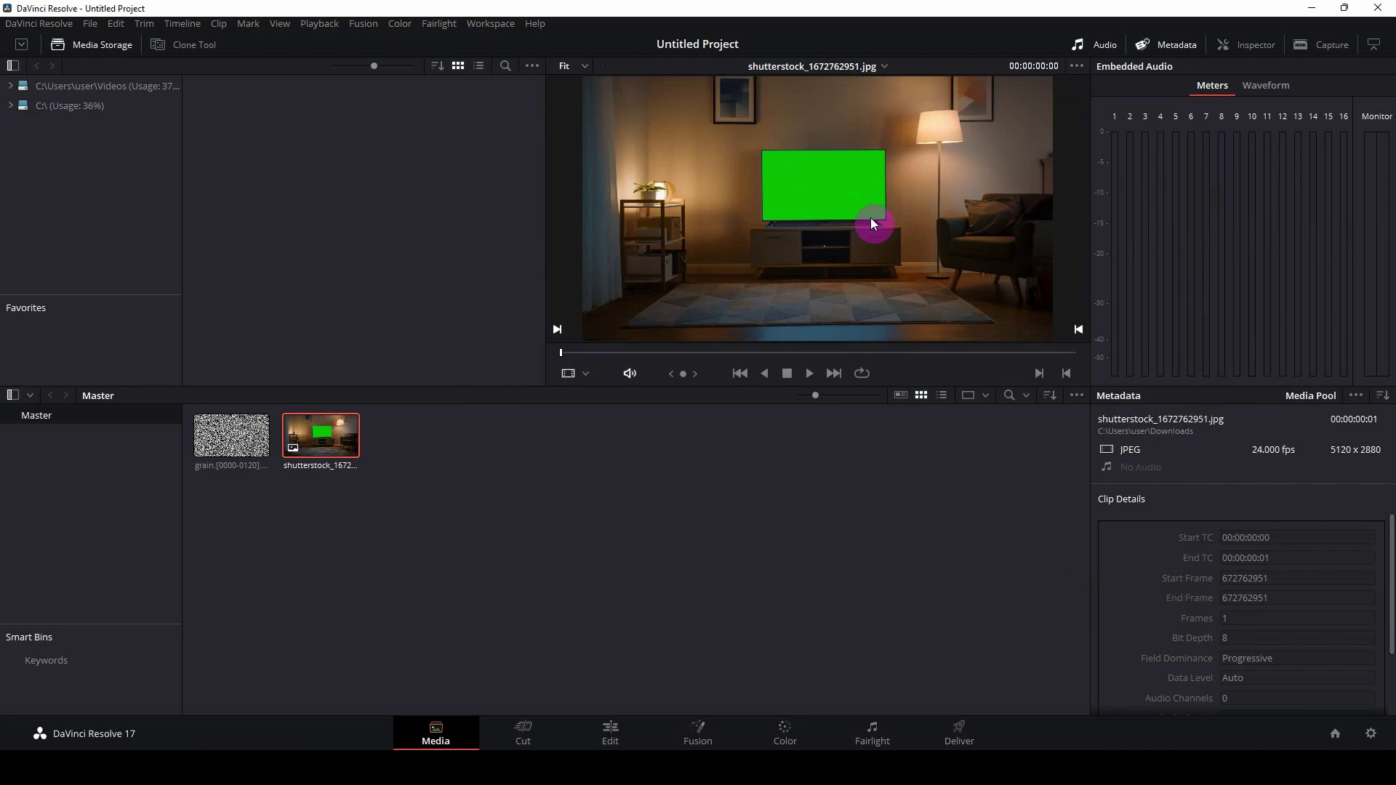
Preview the grain clip and room photo, then switch to the Edit page.
click(245, 452)
click(300, 458)
click(749, 274)
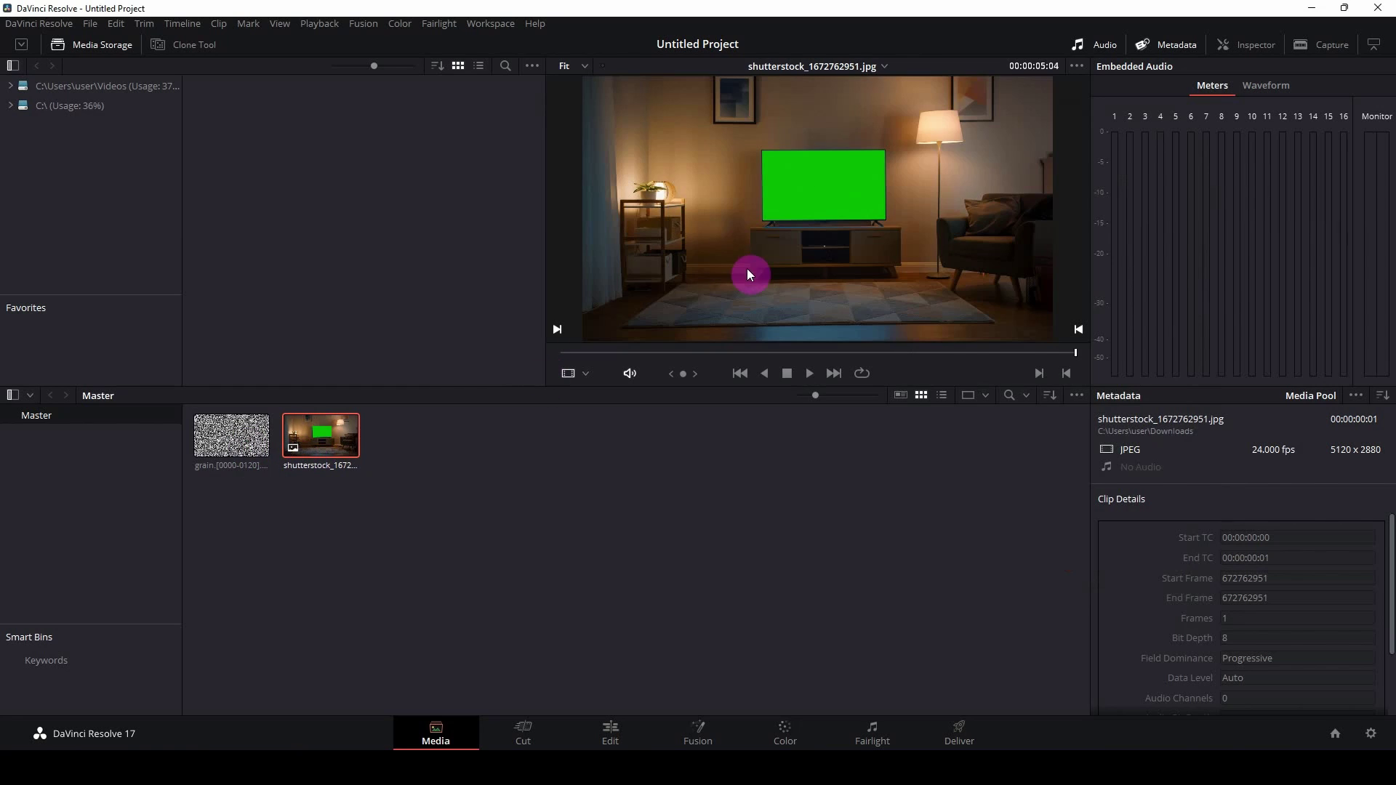
click(610, 733)
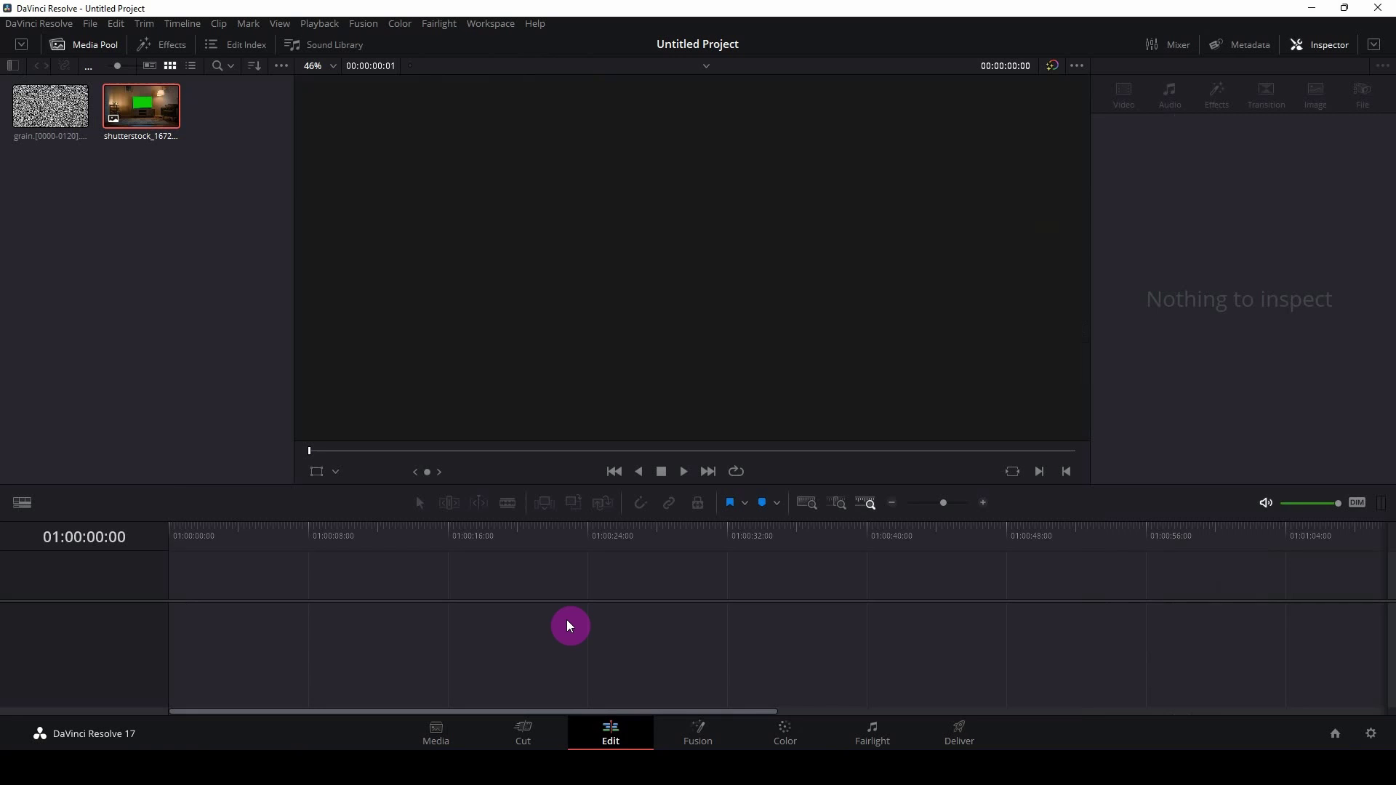
Place the room photo on a new timeline with the grain clip on Video 2 above it.
click(153, 142)
double_click(154, 103)
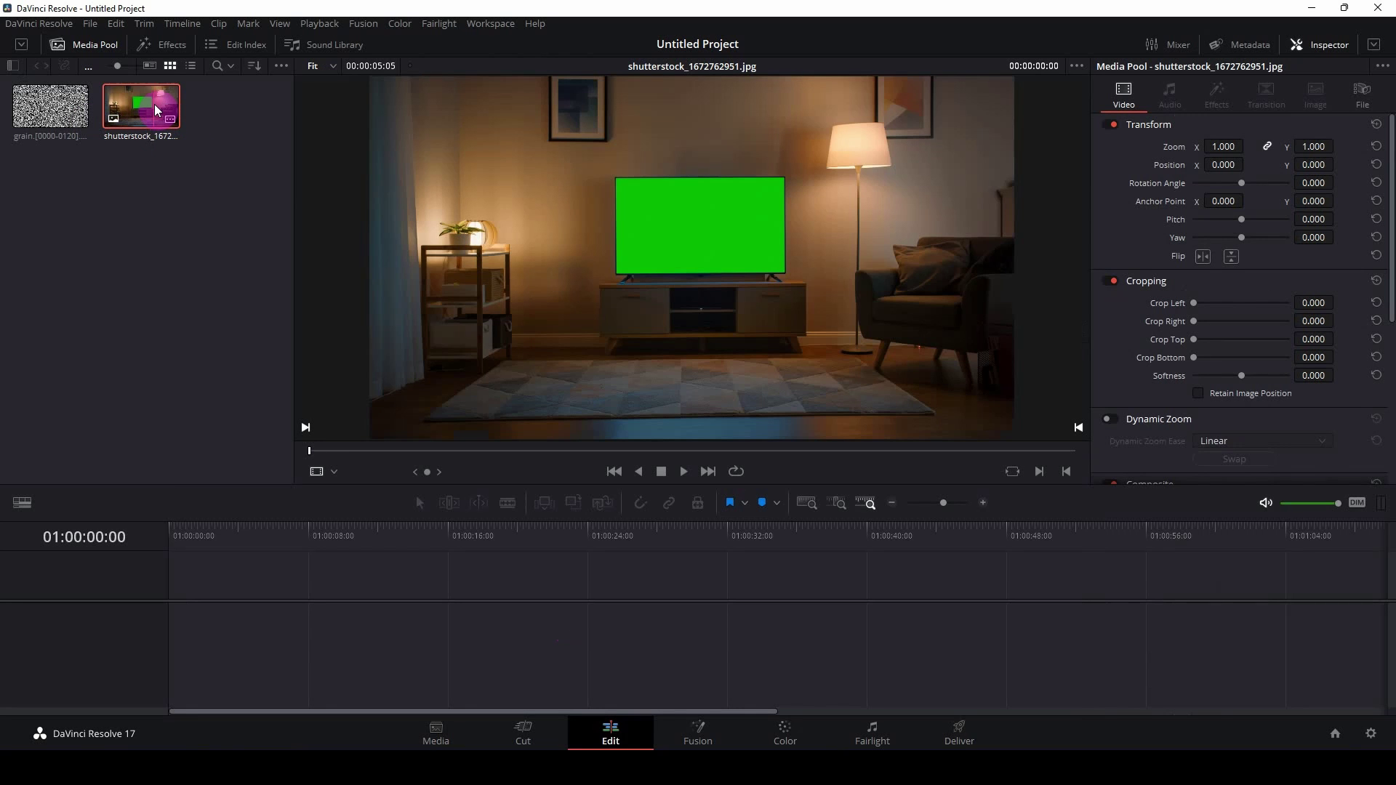
click(459, 519)
drag(138, 103, 222, 623)
drag(55, 107, 261, 578)
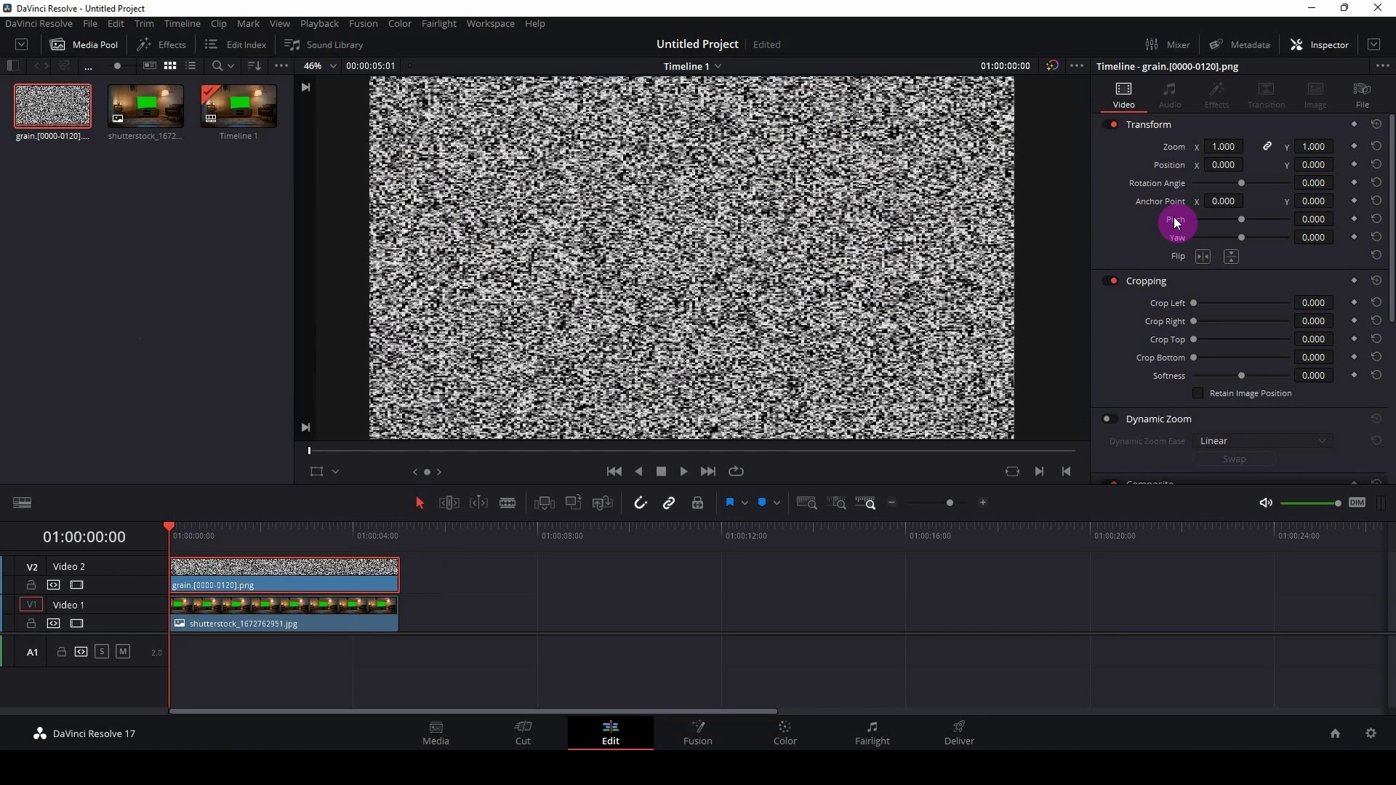
Scale the grain overlay to 0.270 and position it at 25, 98 over the TV screen.
drag(1240, 158, 1173, 146)
drag(1293, 164, 1345, 171)
drag(1224, 145, 1222, 145)
drag(1315, 143, 1304, 164)
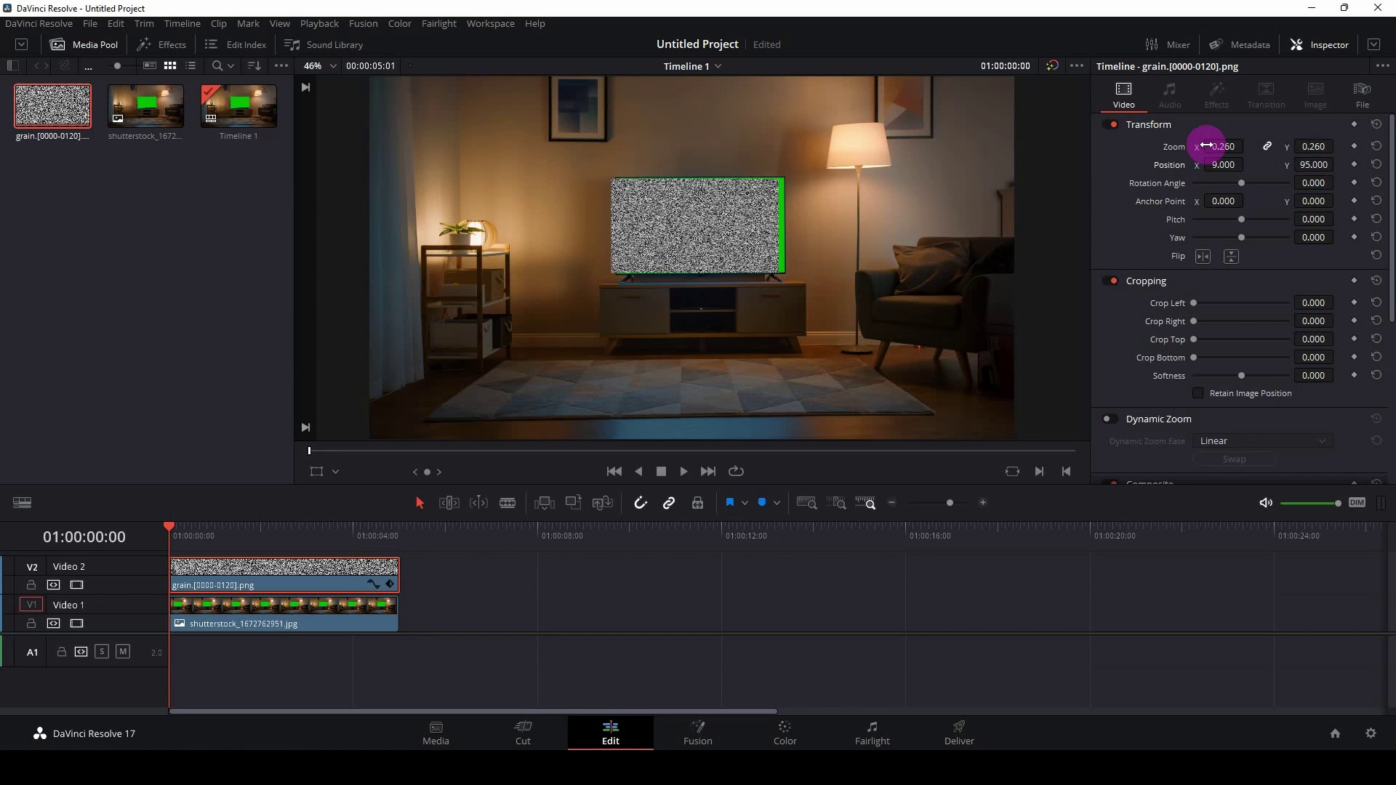
drag(1224, 164, 1314, 162)
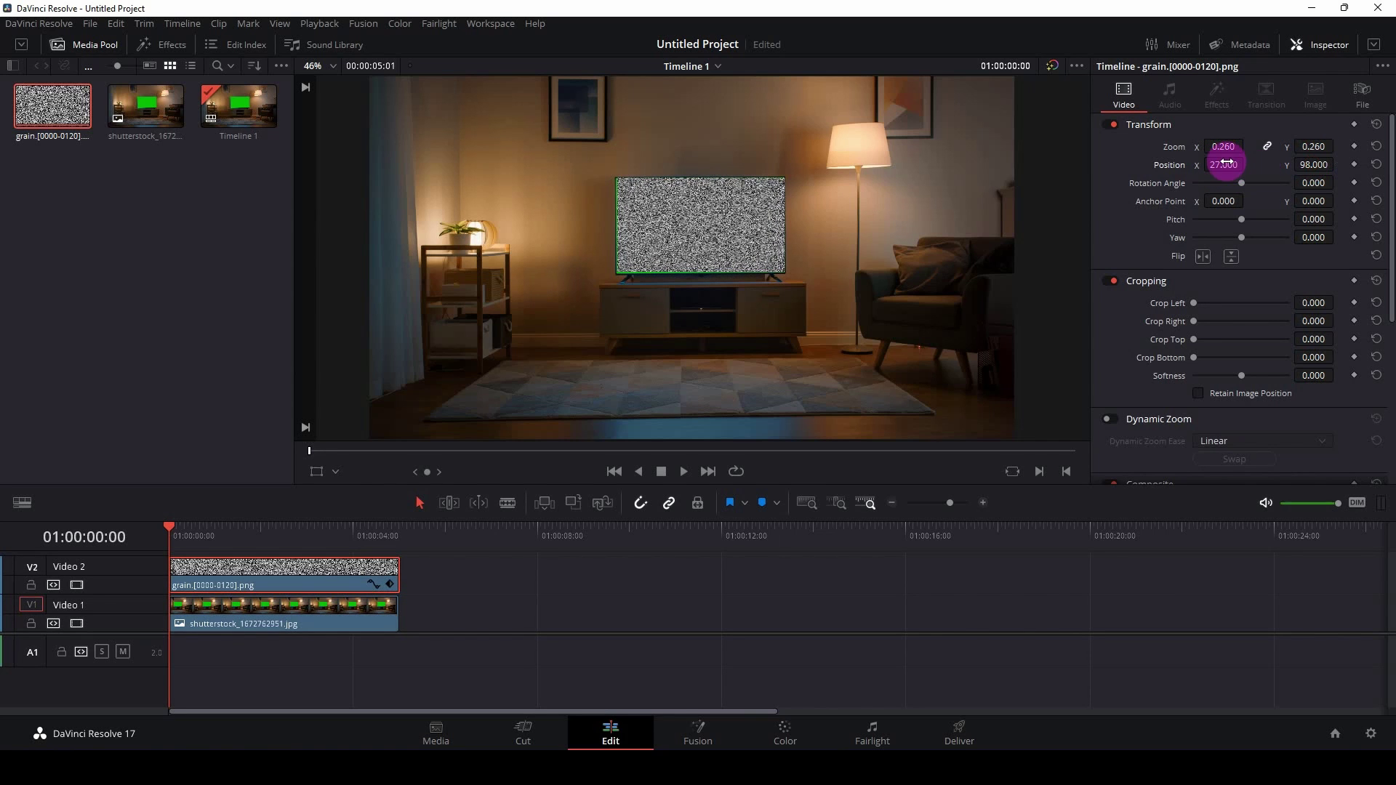
drag(1225, 164, 1228, 165)
drag(1314, 146, 1313, 146)
Crop the grain to left/right 29.300, top 16.500, bottom 8.200, then save and play back.
click(1201, 262)
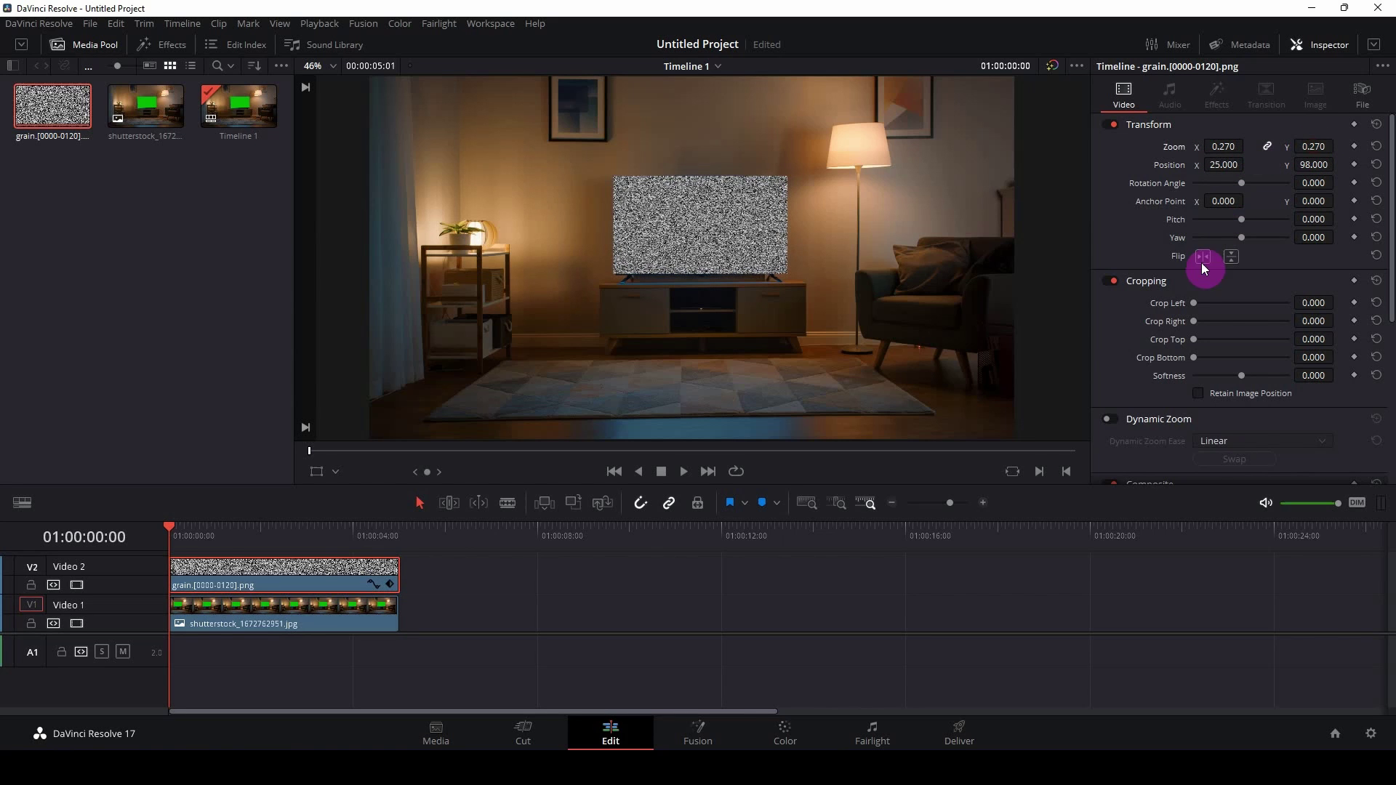
drag(1192, 312, 1193, 340)
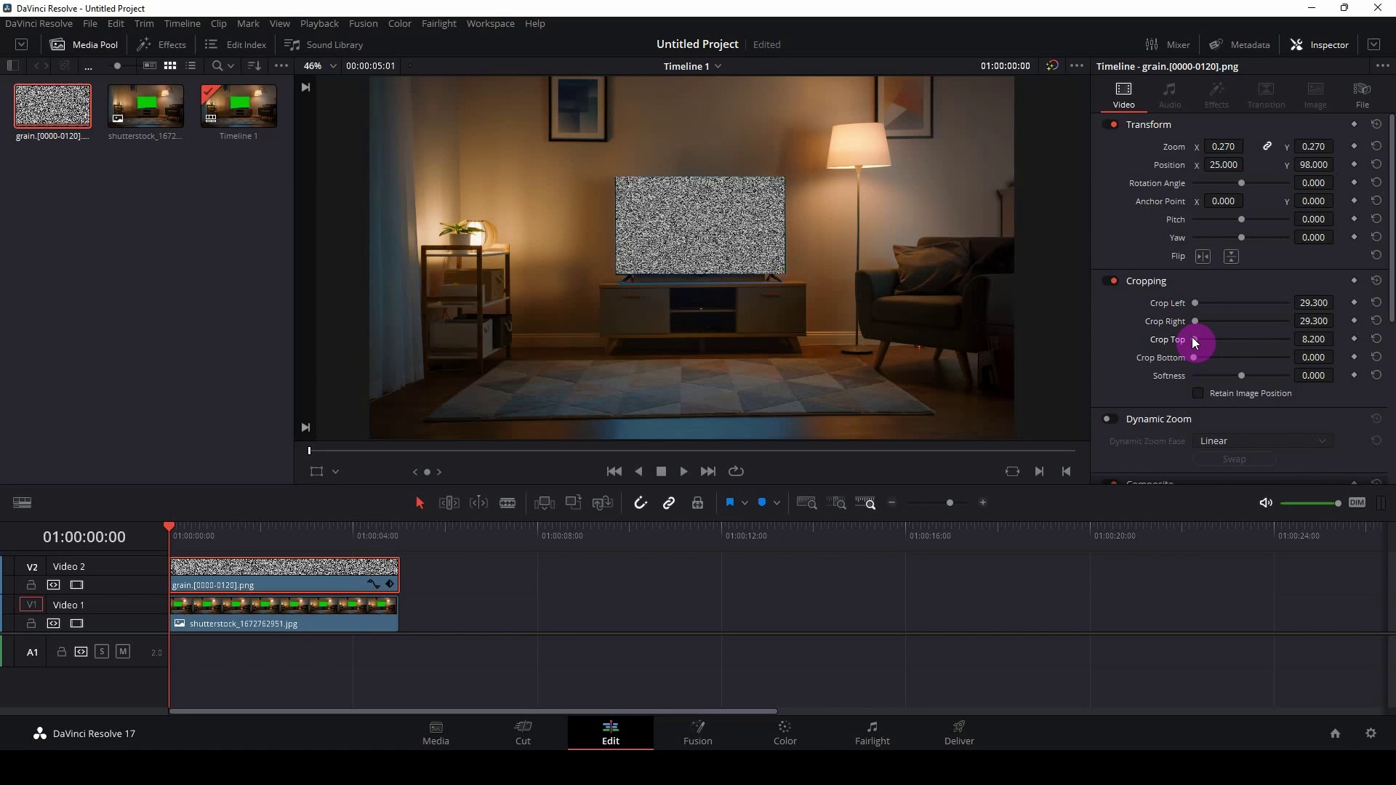
drag(1193, 338, 1194, 363)
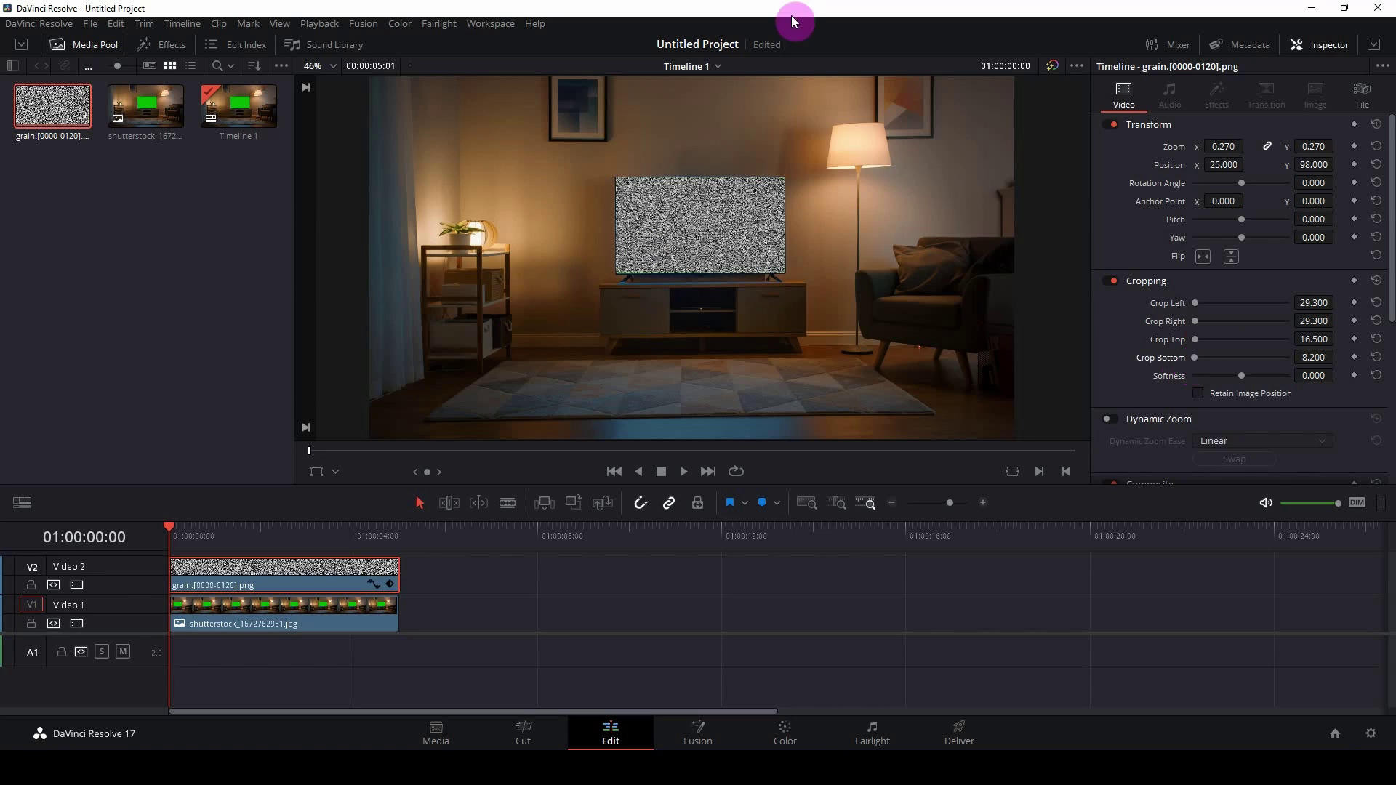
key(ctrl+s)
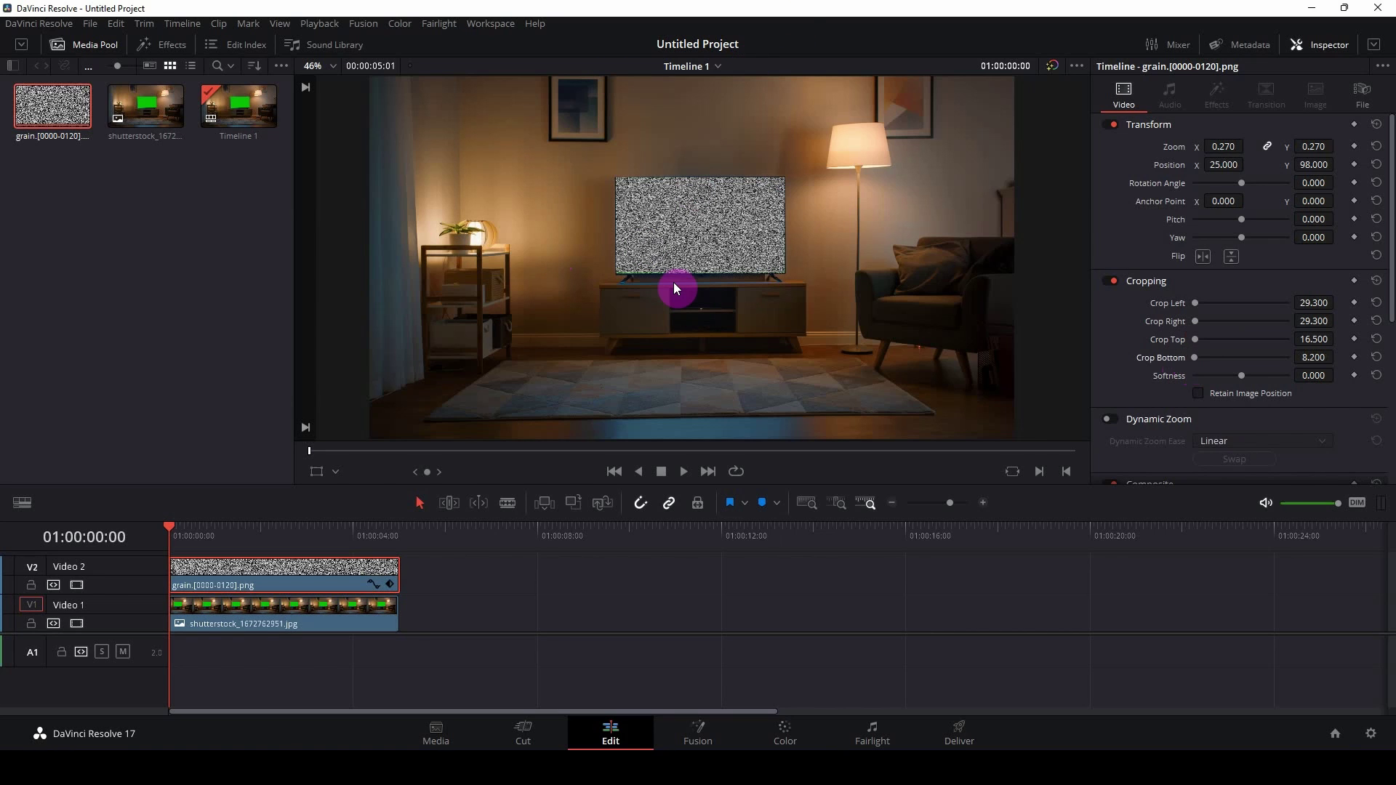
click(683, 472)
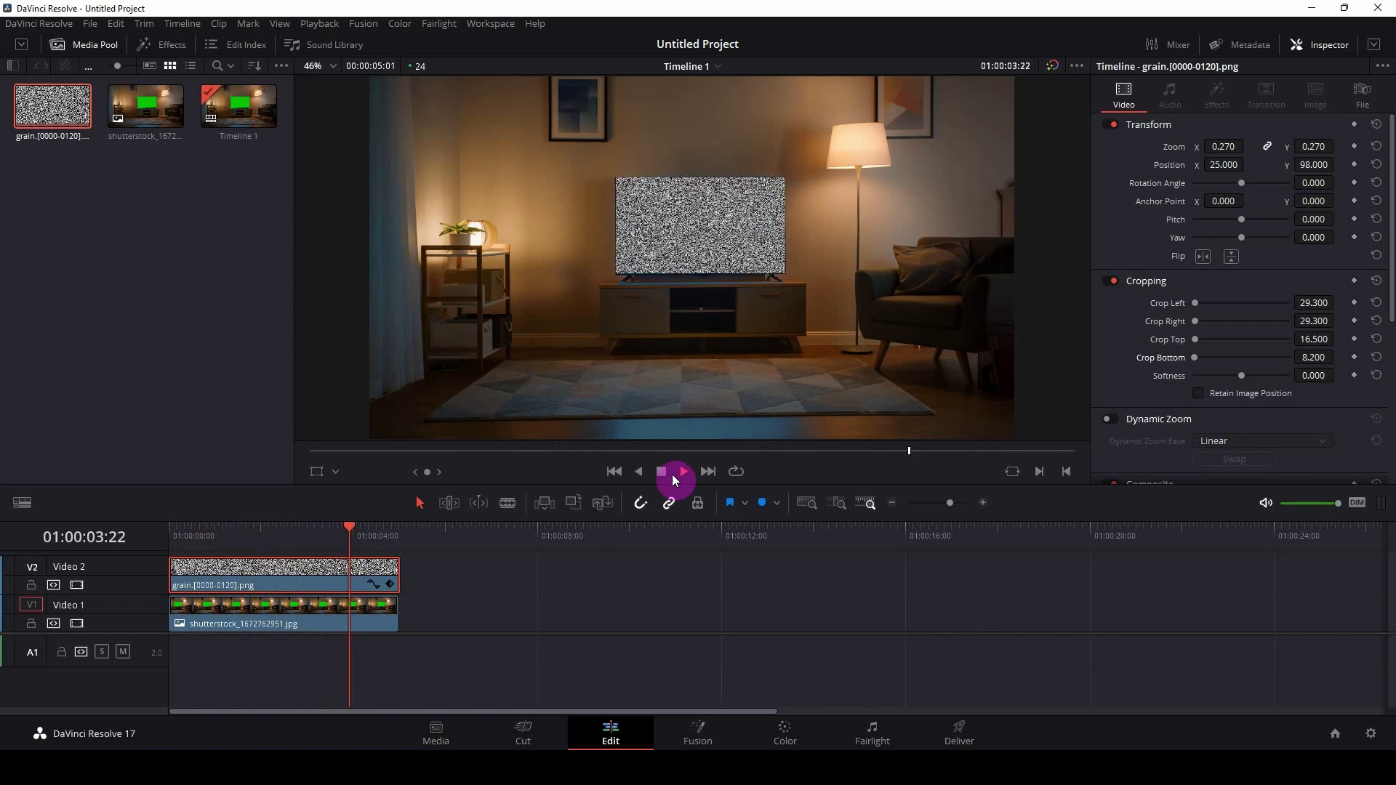
Create a new empty Timeline 2 from the Media Pool.
right_click(134, 263)
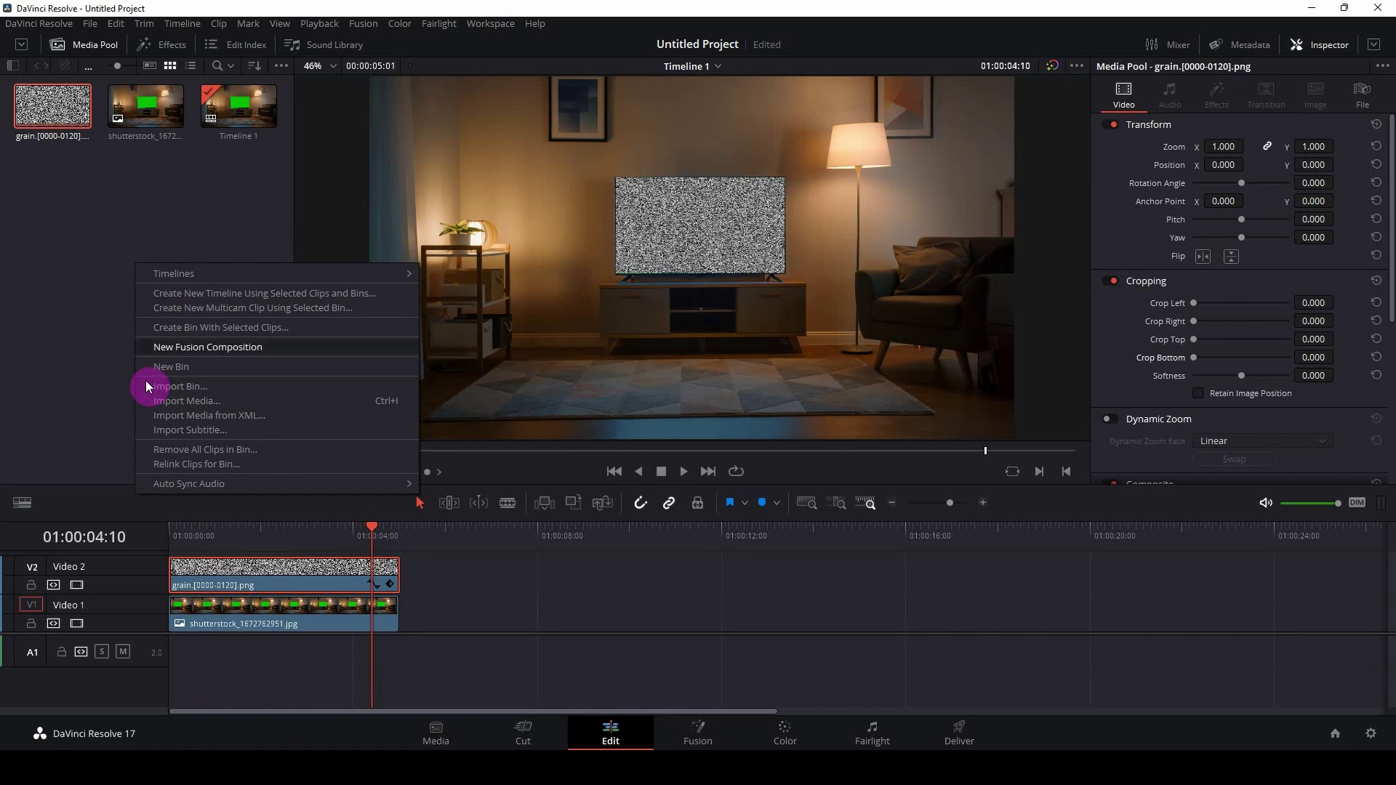
mouse_move(171, 277)
click(428, 277)
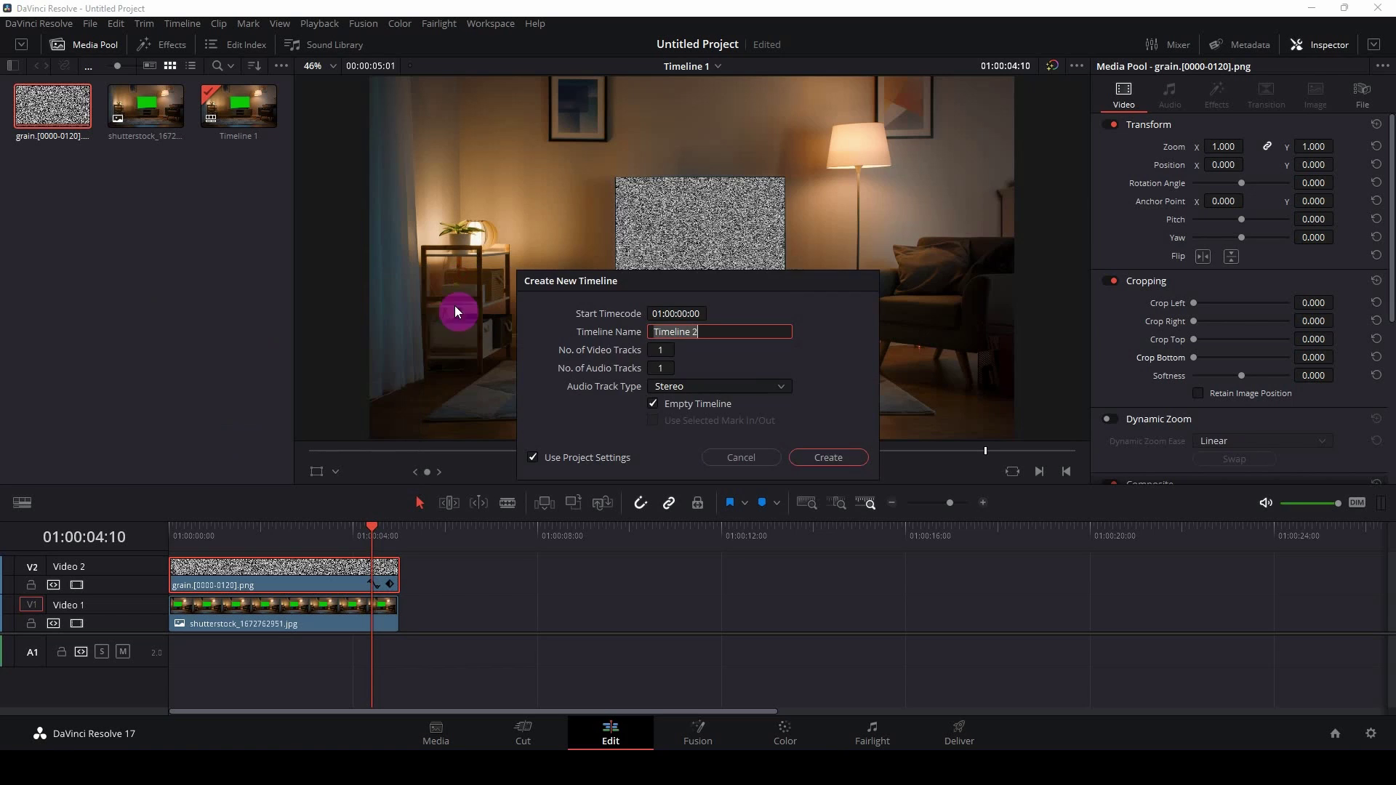
click(791, 464)
Place Timeline 1 on the V1 track of Timeline 2, aligned to the start.
click(208, 111)
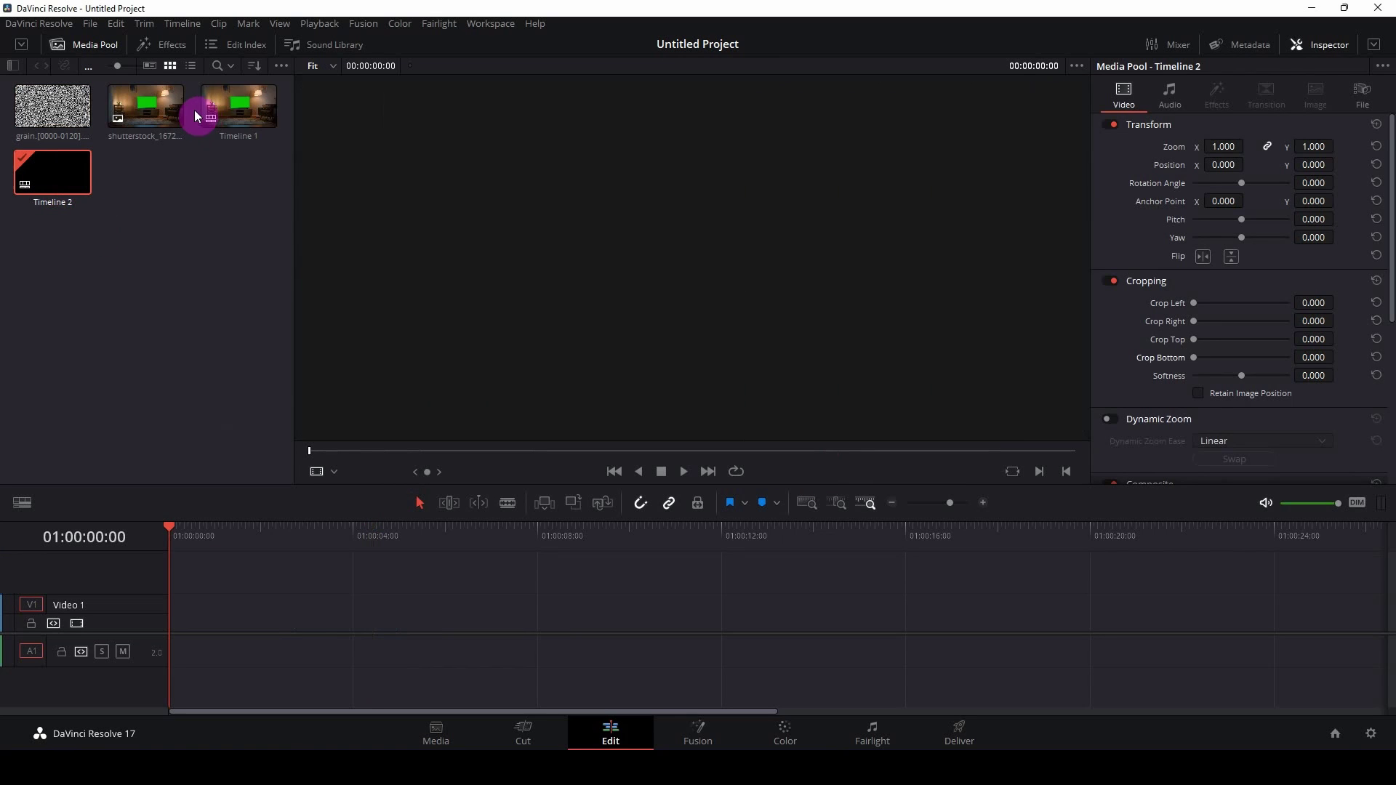
drag(207, 111, 251, 581)
drag(407, 615, 326, 609)
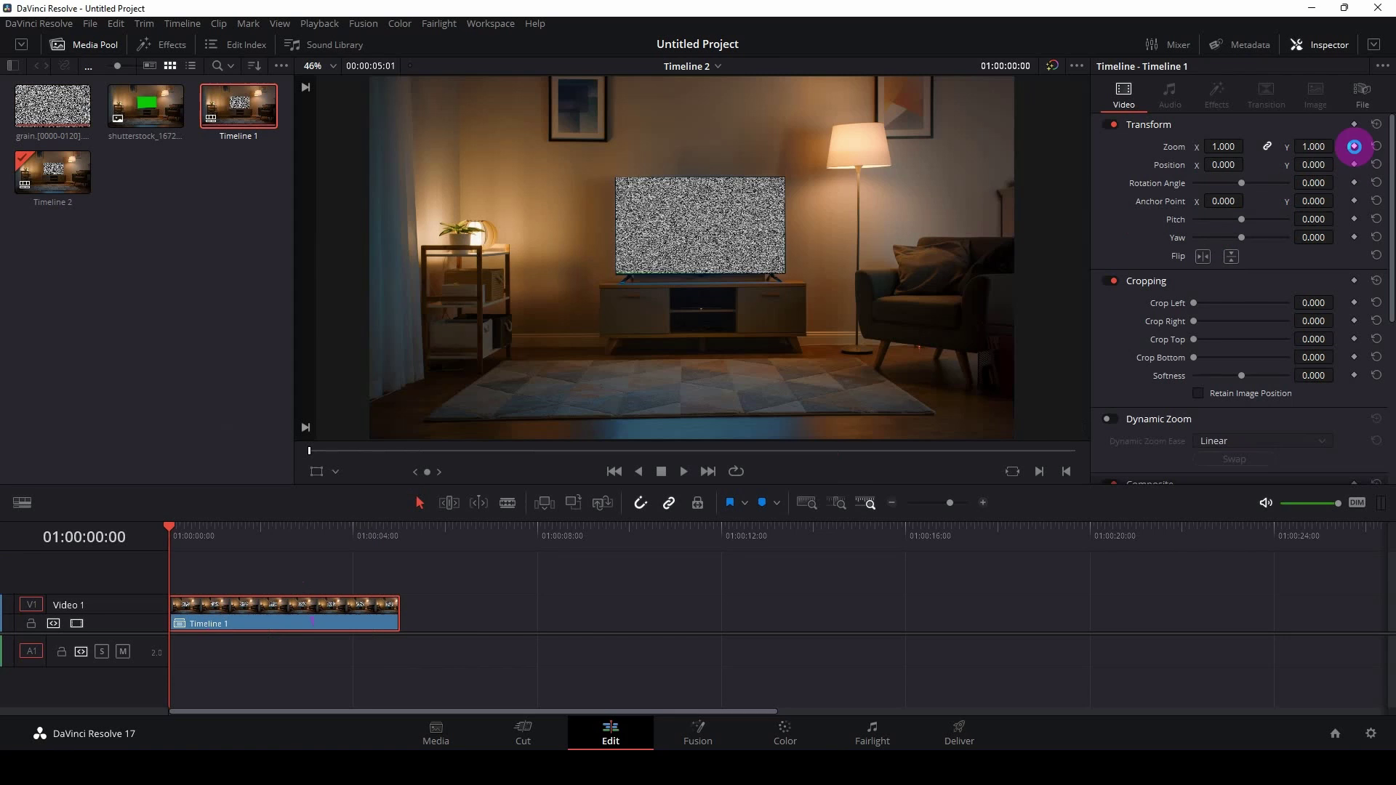
Keyframe the clip's Zoom at 1.000 near the start and 1.240 at about 3 seconds.
click(193, 526)
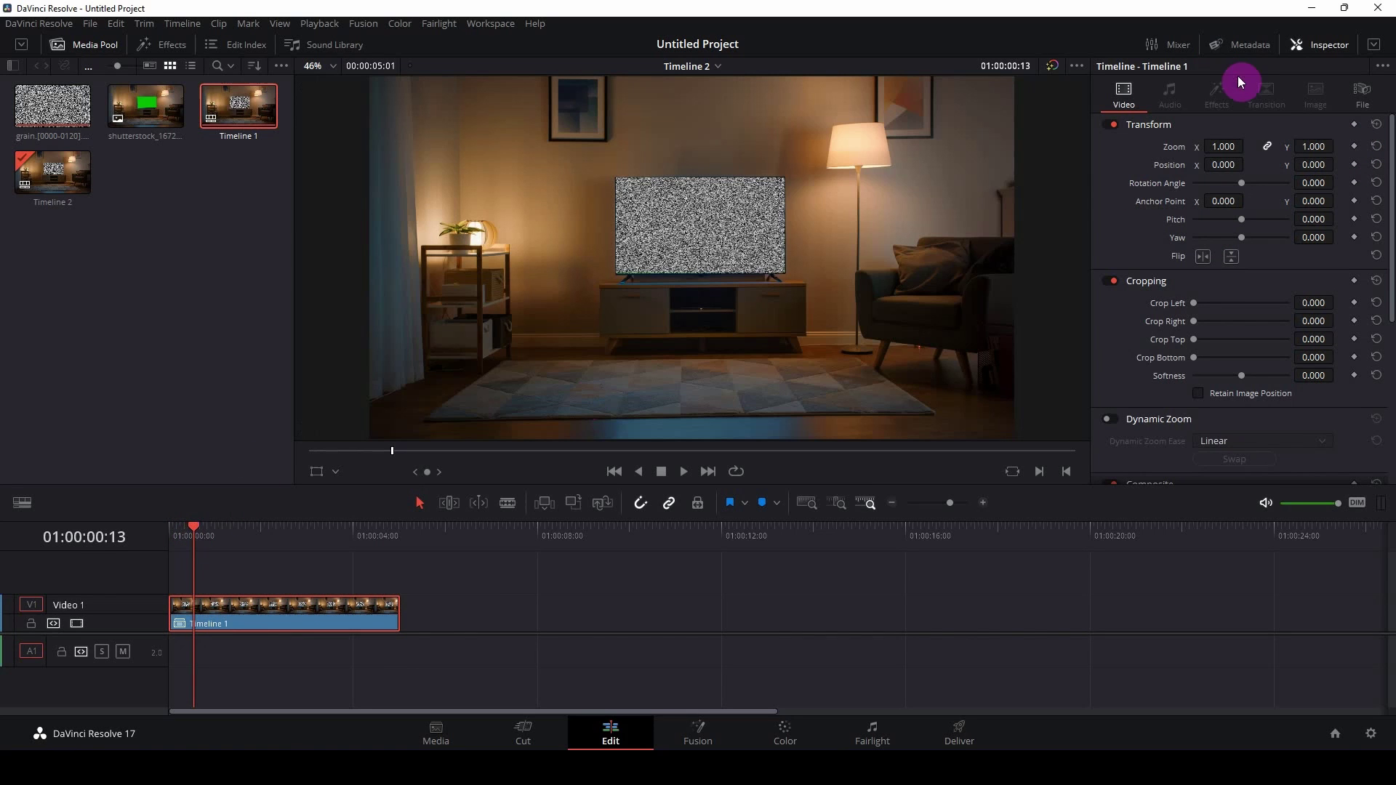
click(1354, 146)
click(389, 622)
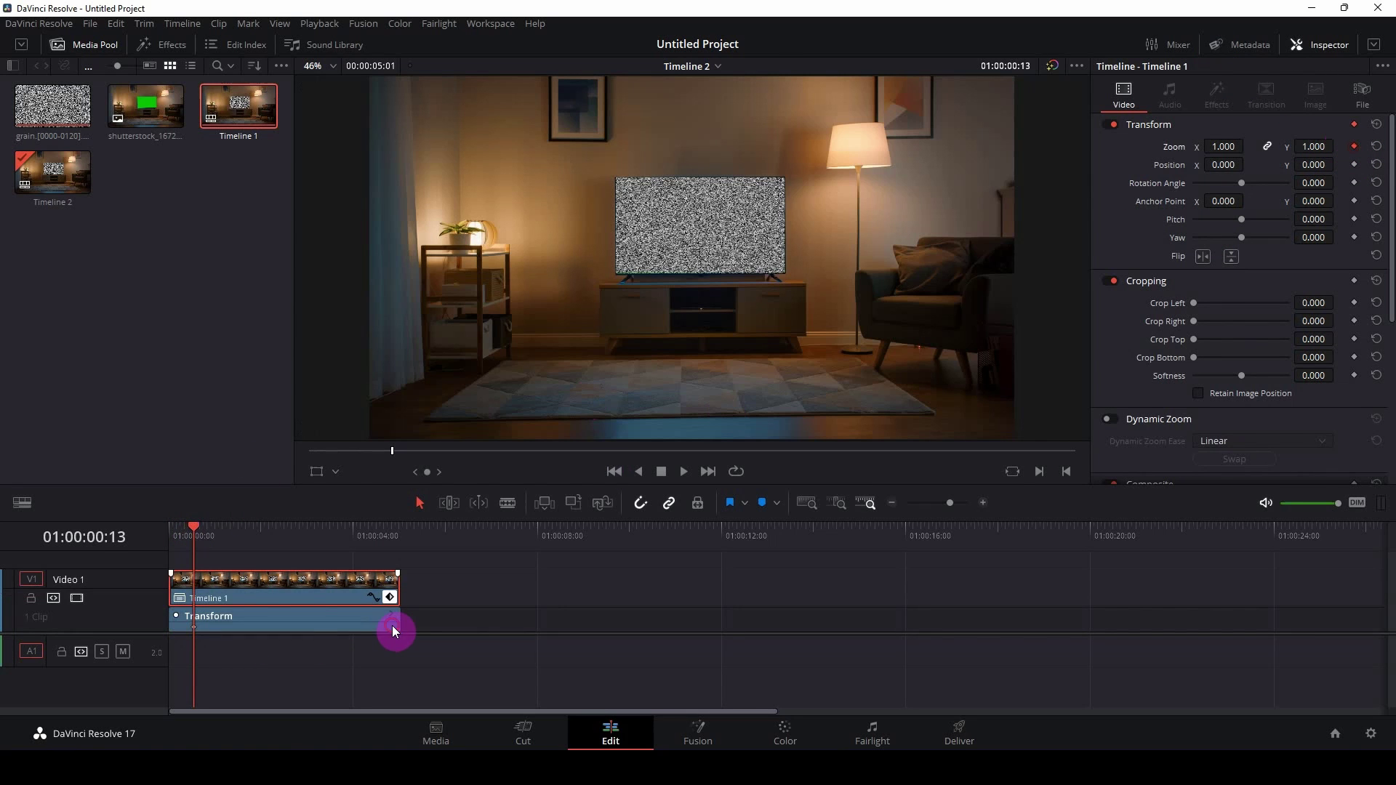
drag(261, 545, 313, 547)
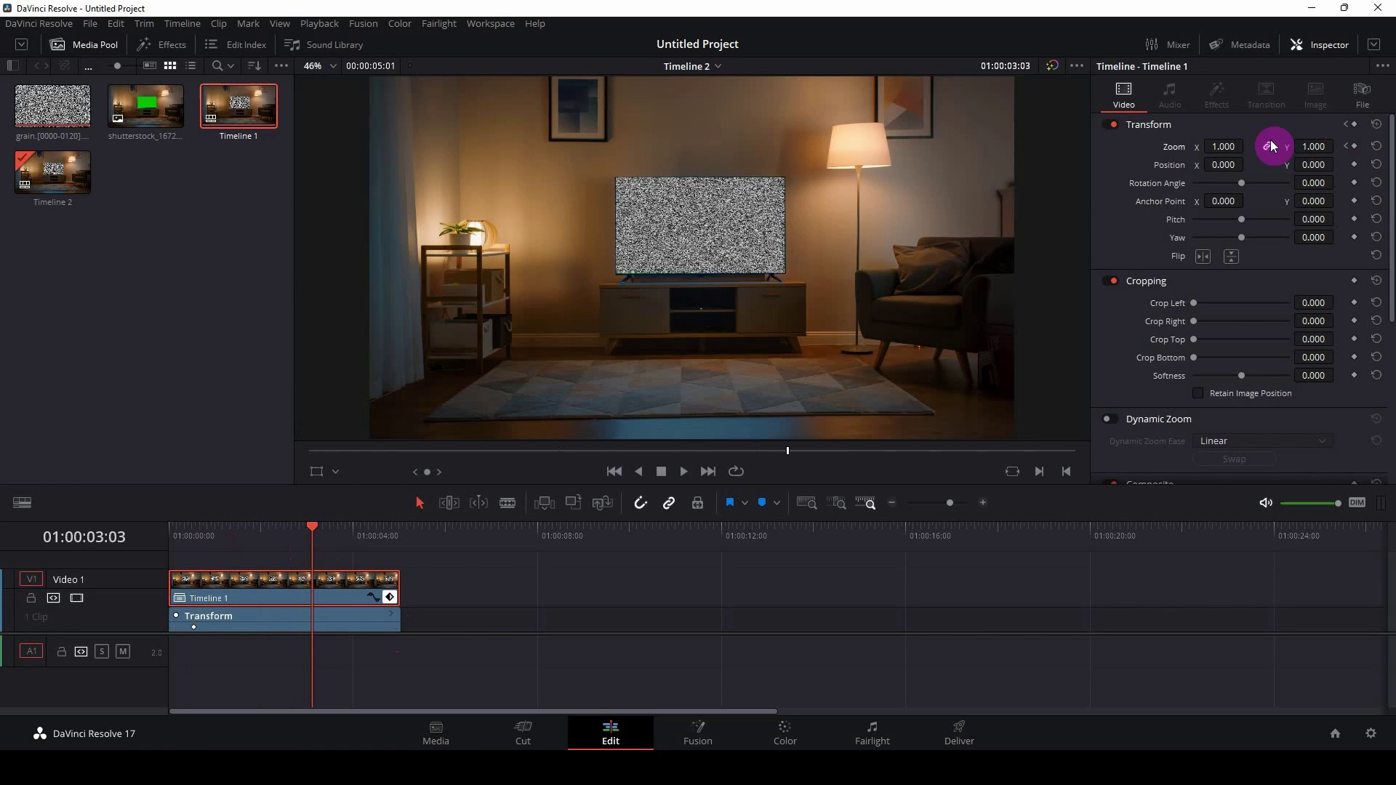
drag(1305, 146, 1261, 167)
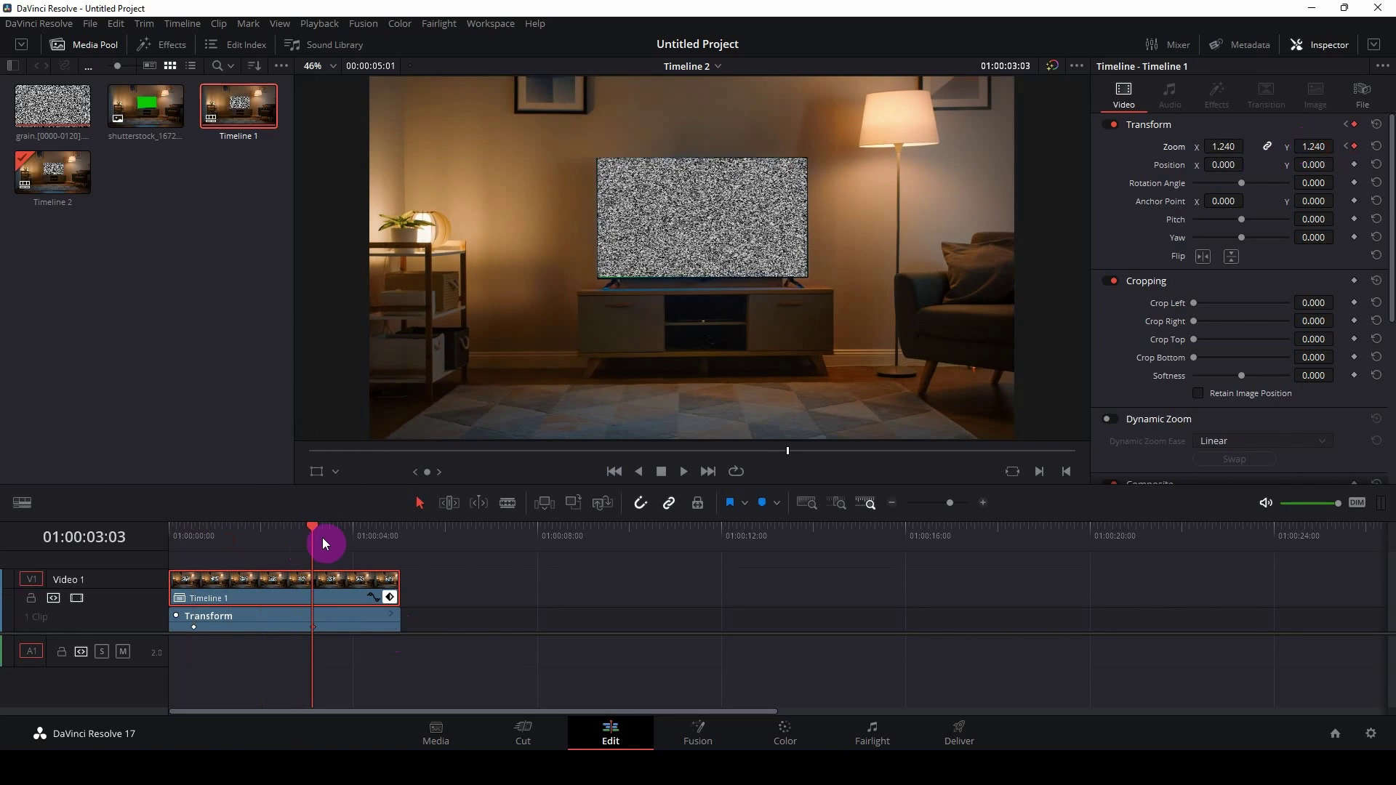
Play back the zoom-in from the start, then stop and return near the start.
drag(324, 544, 191, 536)
click(684, 471)
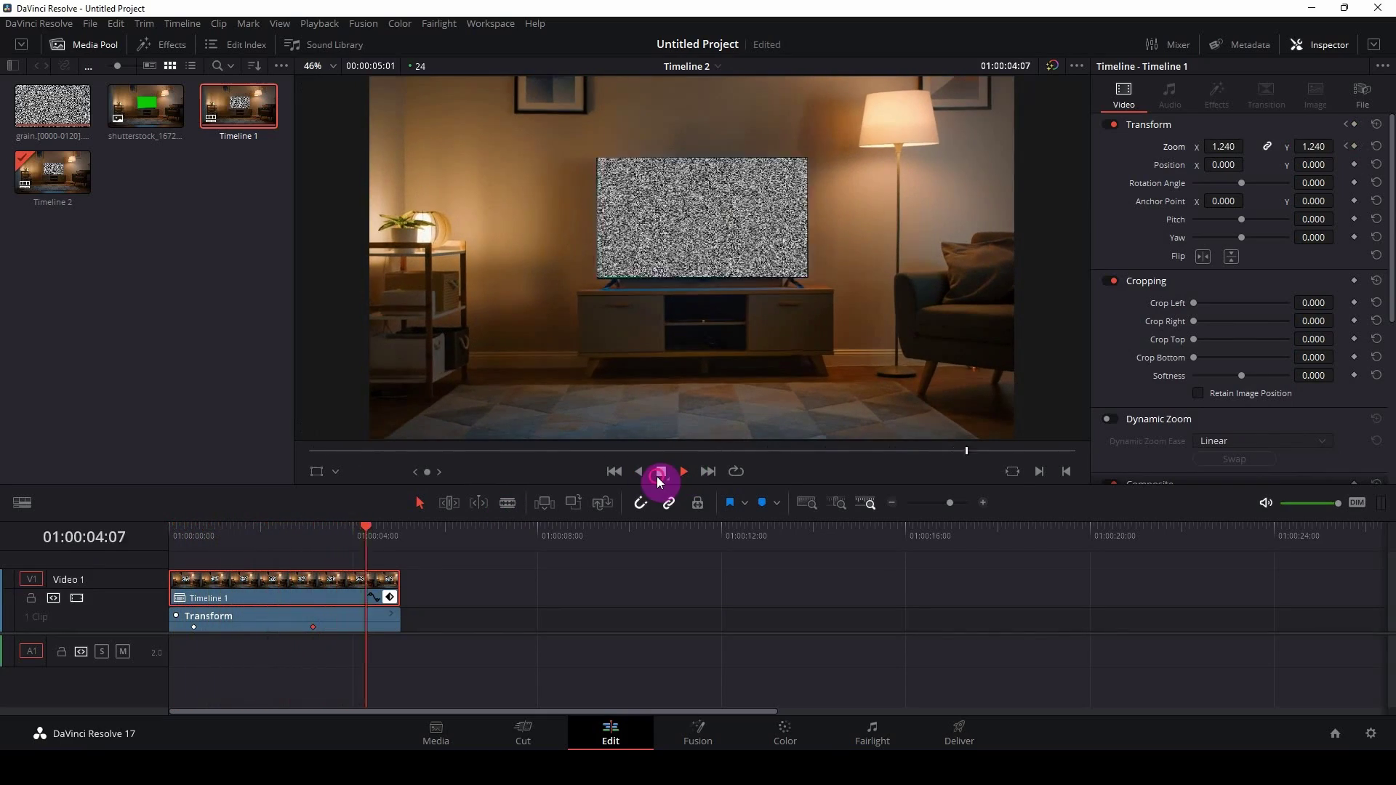
click(683, 471)
drag(434, 536, 312, 536)
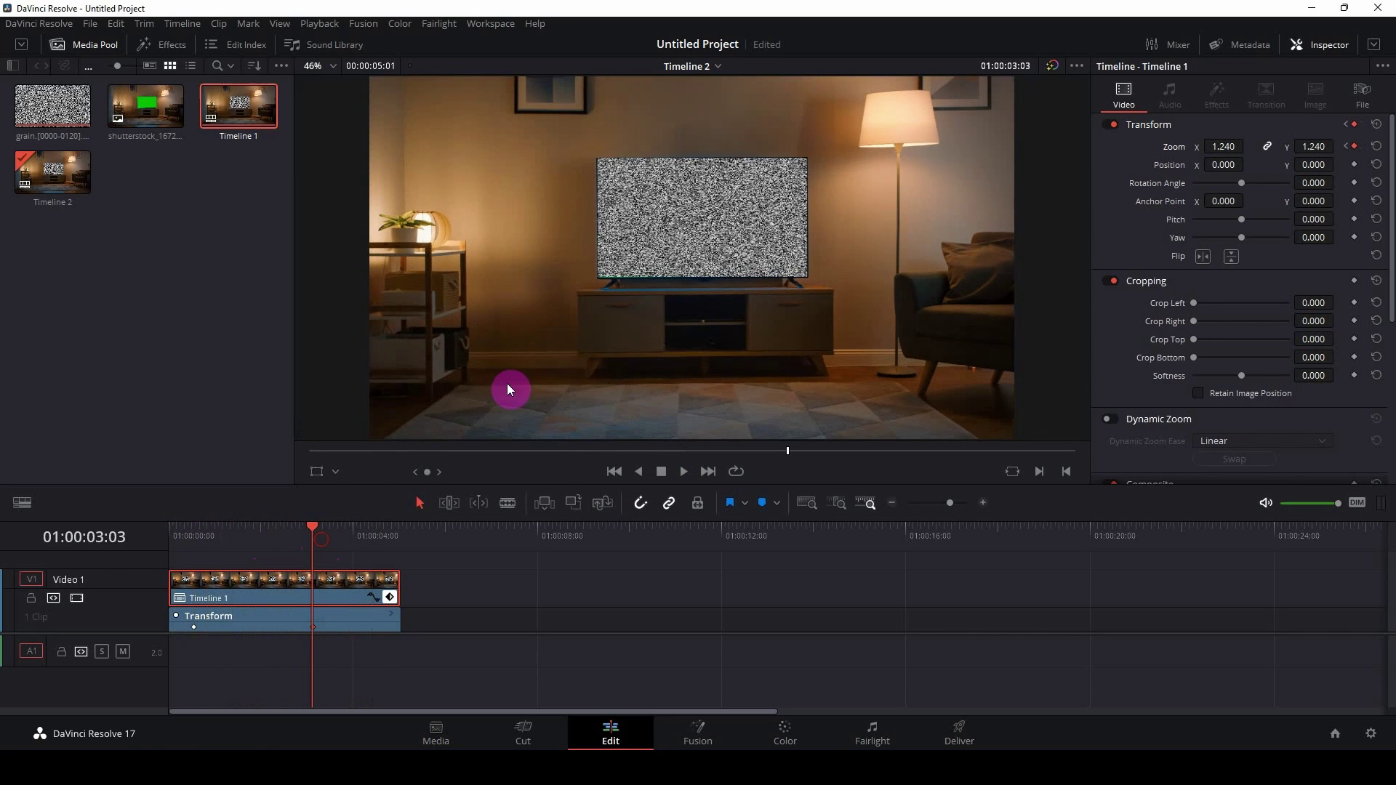